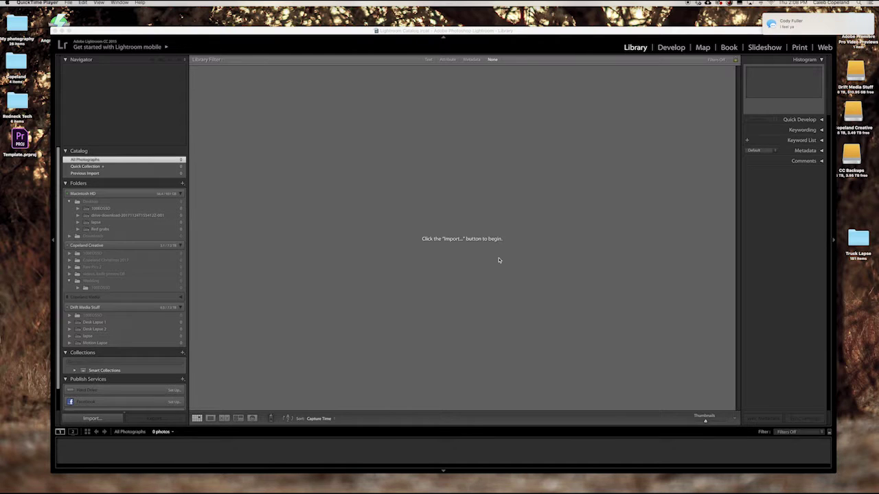
- Start a photo import and choose the Truck Lapse folder on the Macintosh HD desktop as its source
{"action": "left_click", "coordinate": [863, 22]}
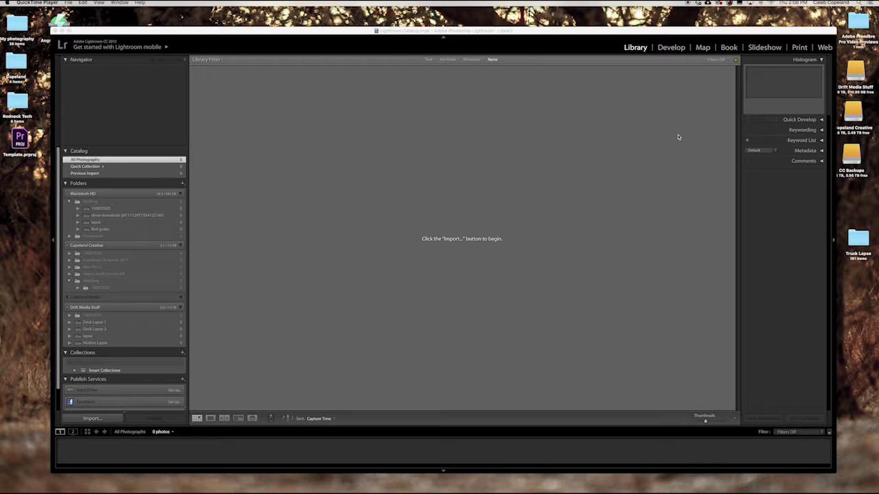
{"action": "left_click", "coordinate": [585, 186]}
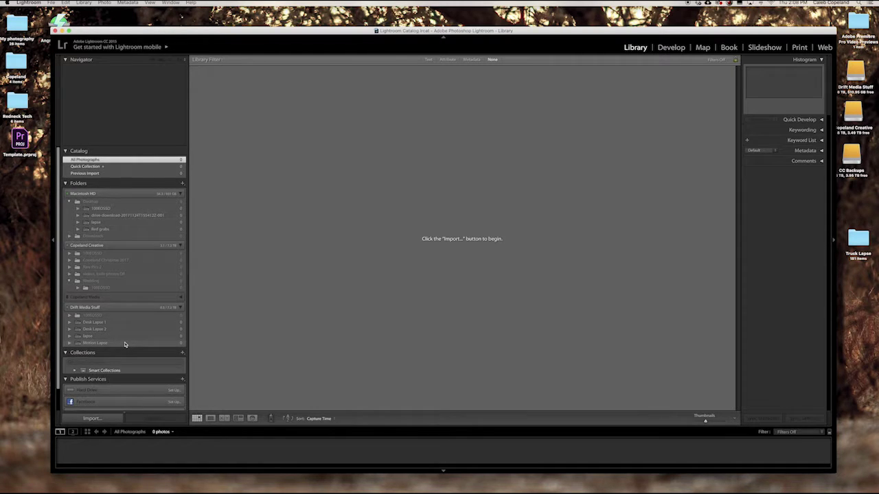
{"action": "left_click", "coordinate": [96, 419]}
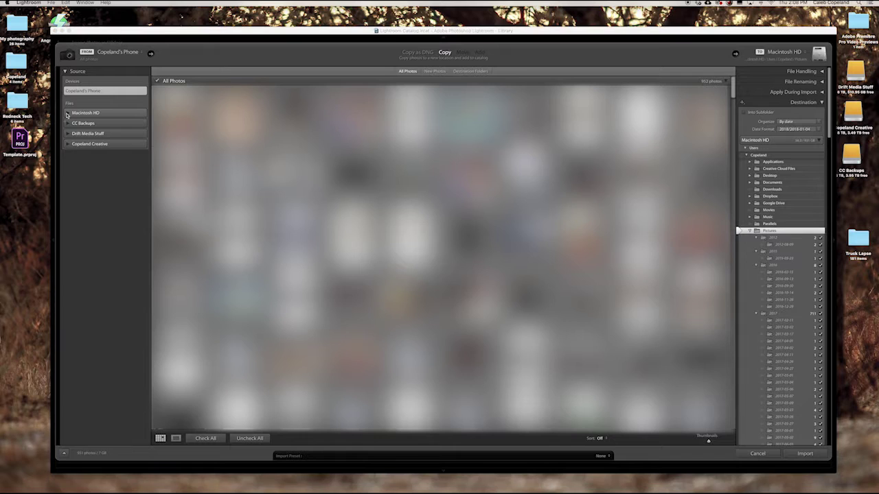
{"action": "left_click", "coordinate": [66, 114]}
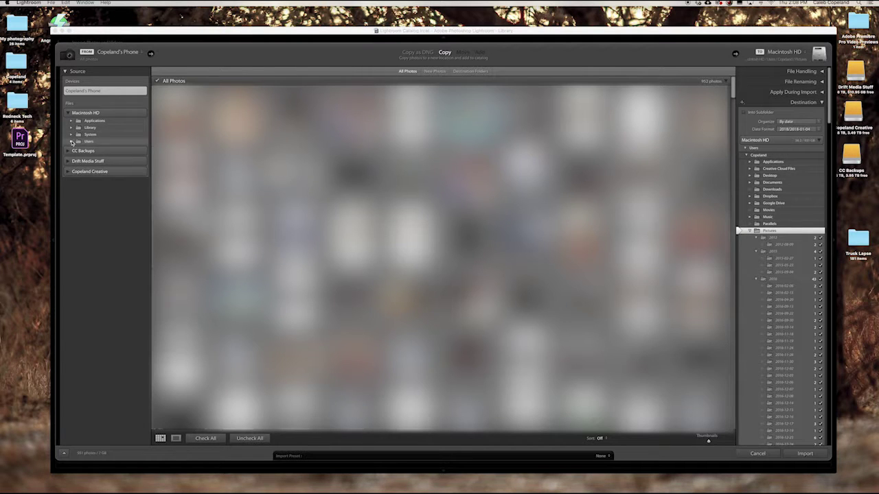
{"action": "left_click", "coordinate": [72, 142]}
{"action": "left_click", "coordinate": [77, 148]}
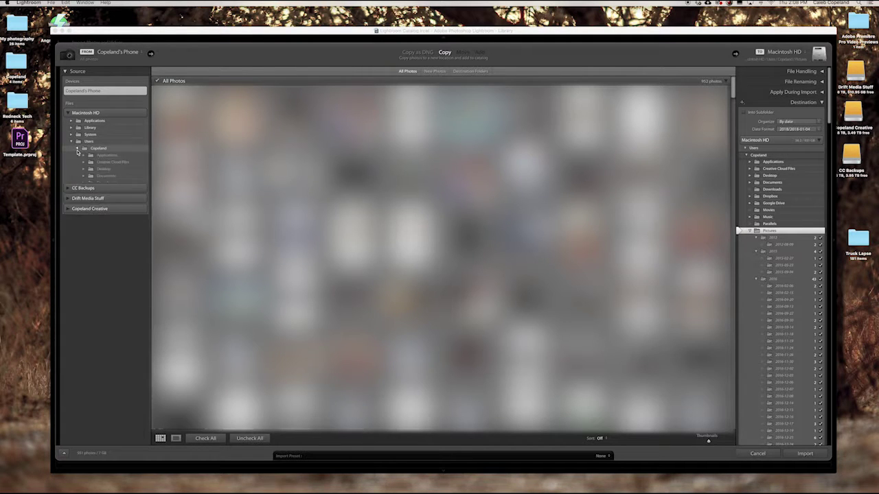
{"action": "left_click", "coordinate": [102, 170]}
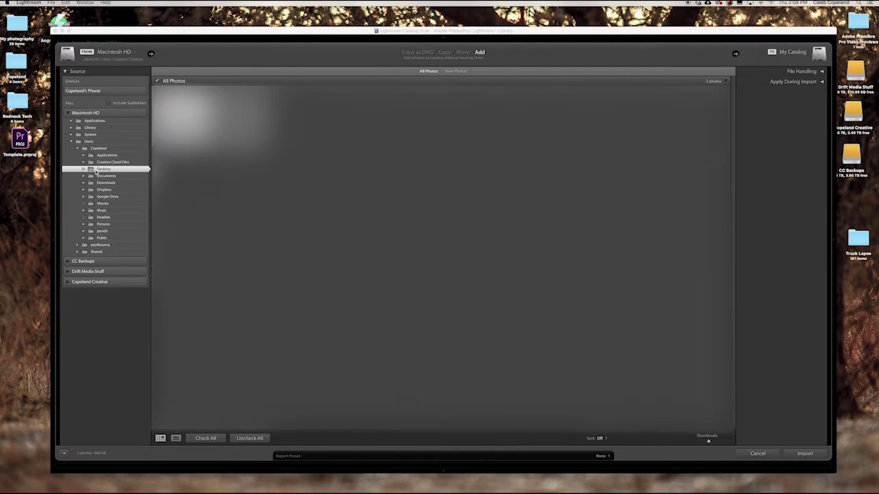
{"action": "left_click", "coordinate": [84, 170]}
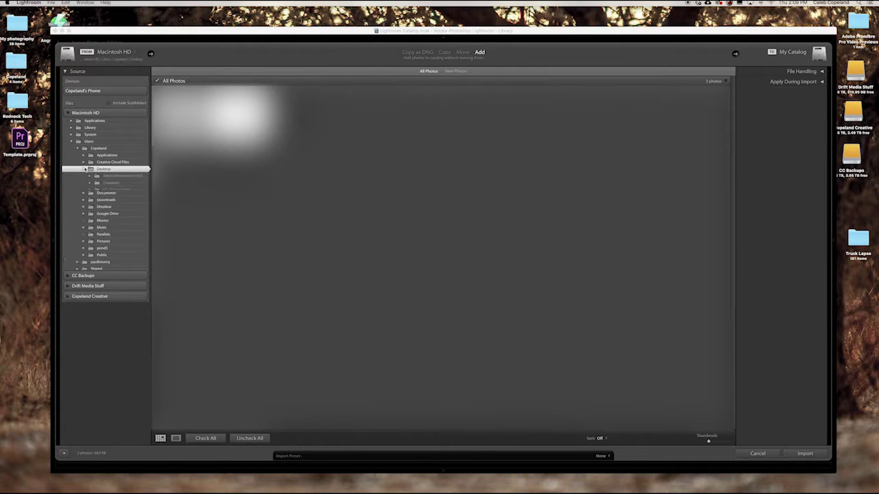
{"action": "left_click", "coordinate": [111, 204]}
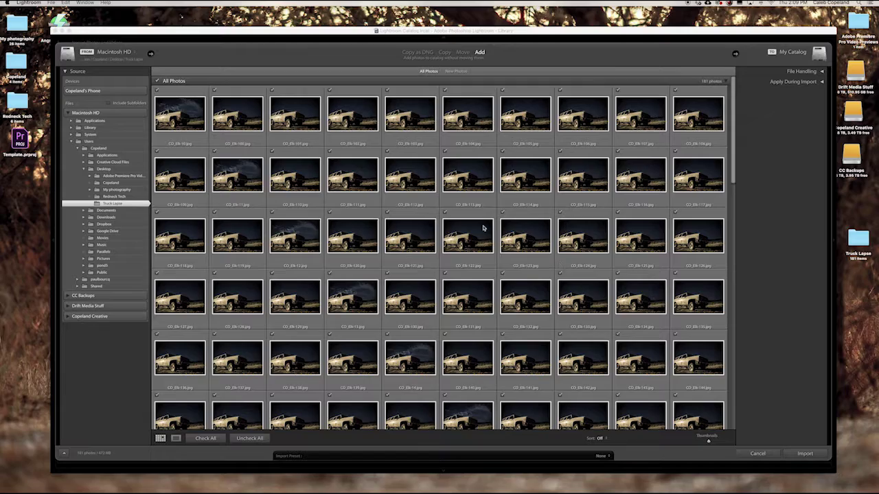
- Review the time-lapse photos in the Truck Lapse folder and import all of them into the catalog
{"action": "scroll", "coordinate": [484, 230], "scroll_direction": "down", "scroll_amount": 5}
{"action": "scroll", "coordinate": [484, 229], "scroll_direction": "down", "scroll_amount": 15}
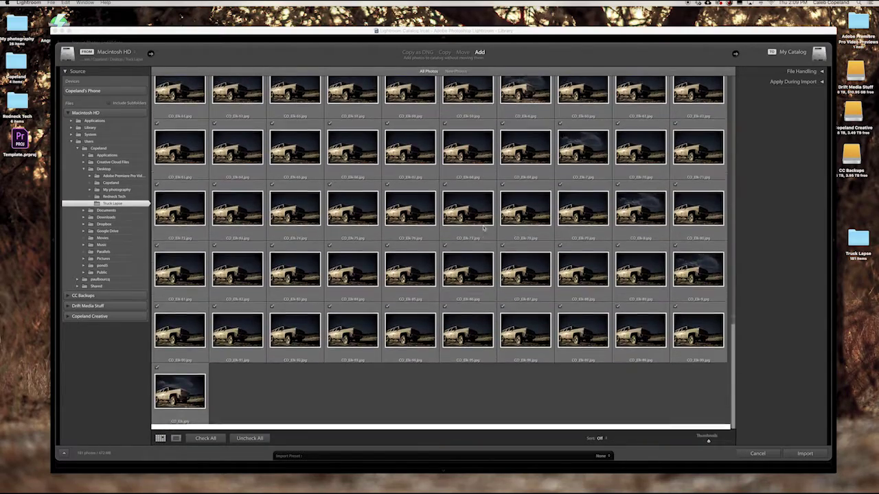
{"action": "scroll", "coordinate": [483, 229], "scroll_direction": "up", "scroll_amount": 9}
{"action": "scroll", "coordinate": [483, 229], "scroll_direction": "up", "scroll_amount": 10}
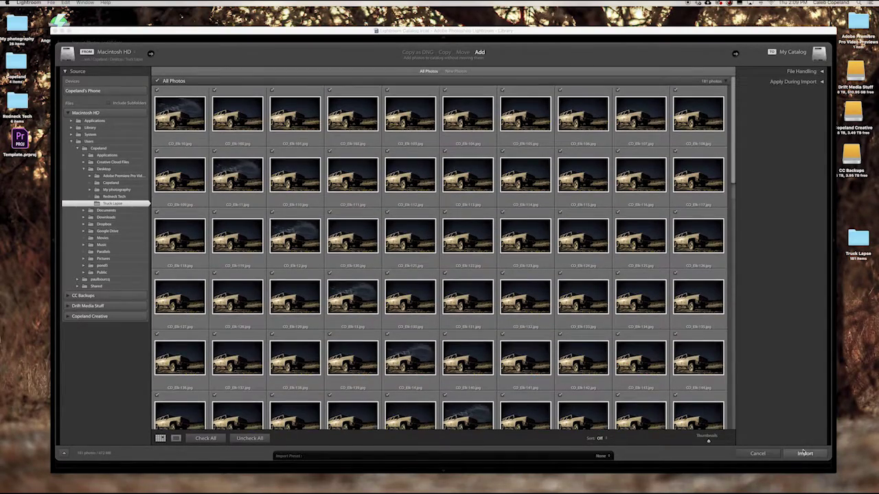
{"action": "left_click", "coordinate": [805, 454]}
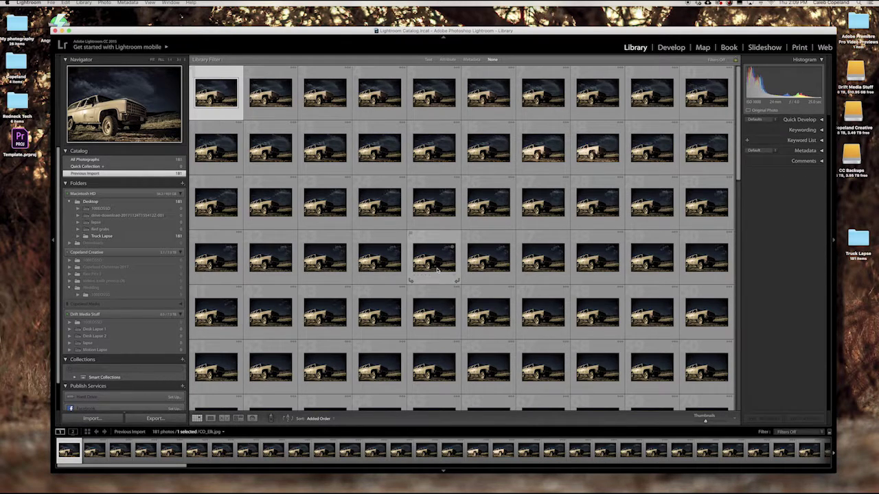
{"action": "scroll", "coordinate": [546, 209], "scroll_direction": "down", "scroll_amount": 15}
{"action": "scroll", "coordinate": [546, 233], "scroll_direction": "up", "scroll_amount": 15}
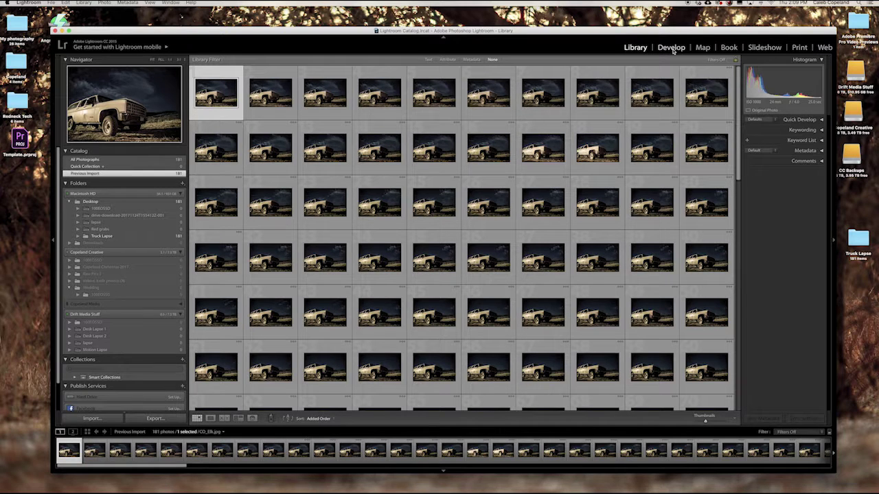
- Open the first truck photo in Develop and set Clarity to +69, Shadows to +30 and Highlights to -18
{"action": "key", "text": "d"}
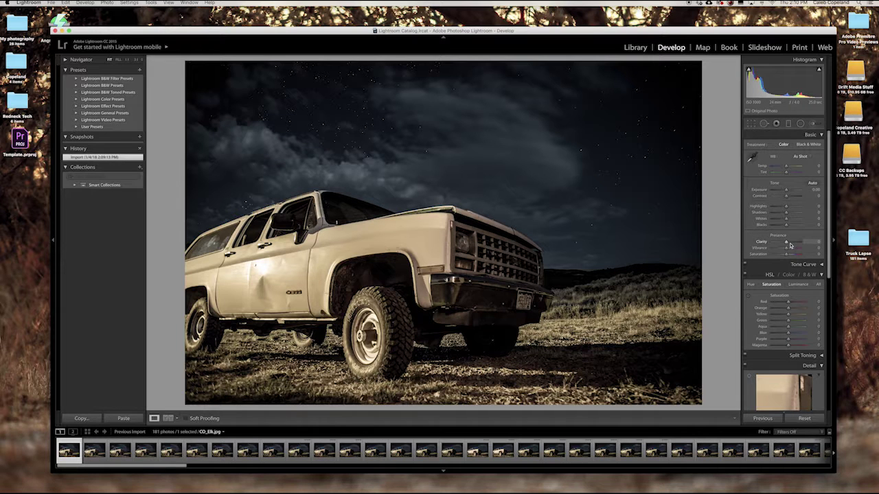
{"action": "left_click_drag", "start_coordinate": [786, 243], "coordinate": [796, 241]}
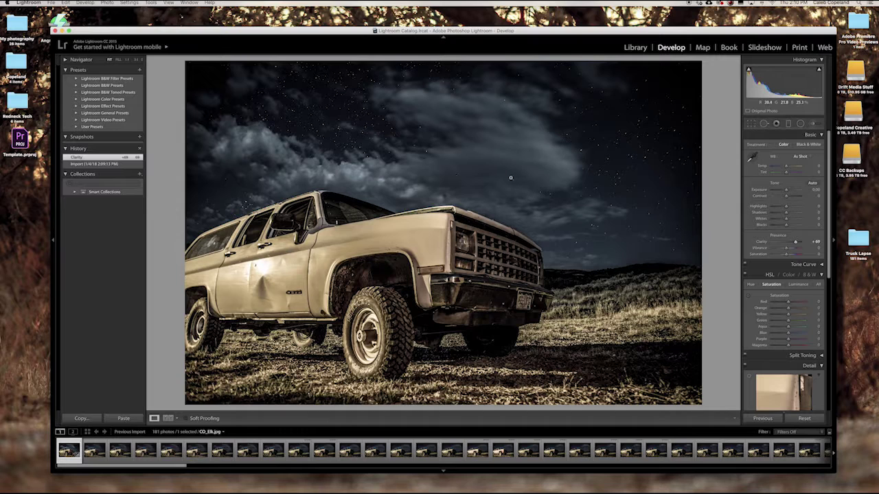
{"action": "left_click_drag", "start_coordinate": [788, 213], "coordinate": [788, 207]}
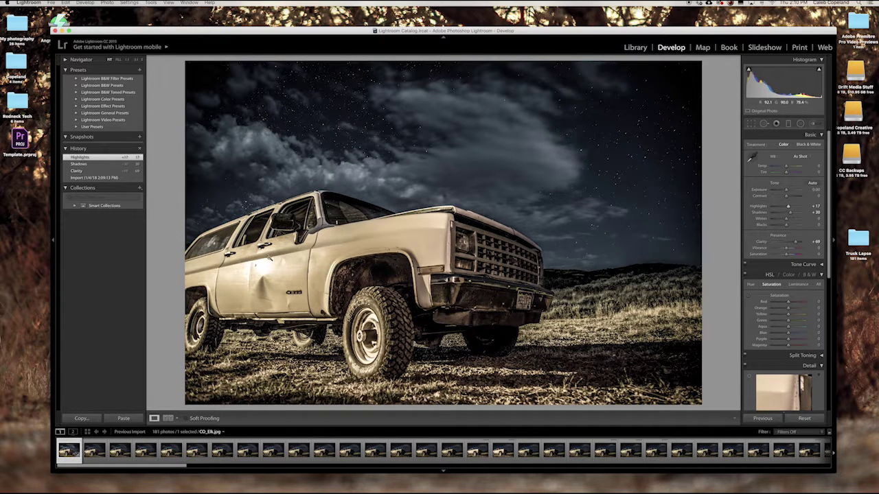
{"action": "left_click_drag", "start_coordinate": [788, 207], "coordinate": [784, 206]}
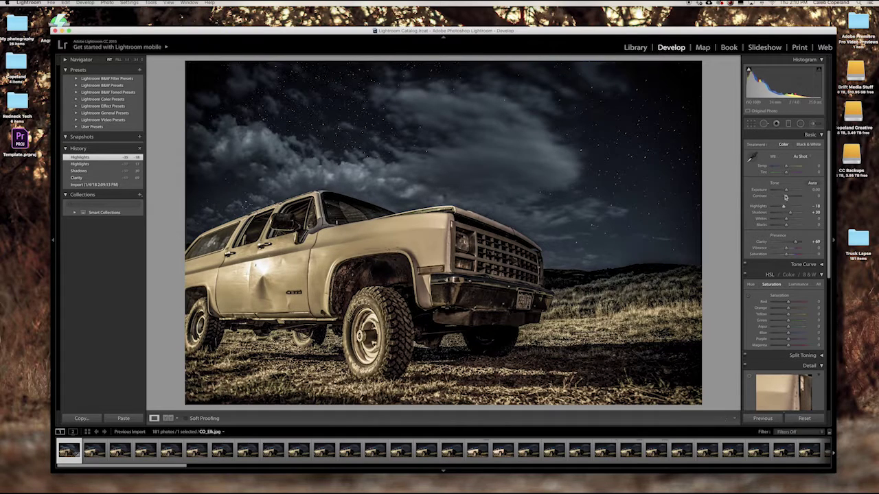
- Set the truck photo's Exposure to +0.70 and its white balance Temperature to -4
{"action": "left_click_drag", "start_coordinate": [787, 167], "coordinate": [783, 168]}
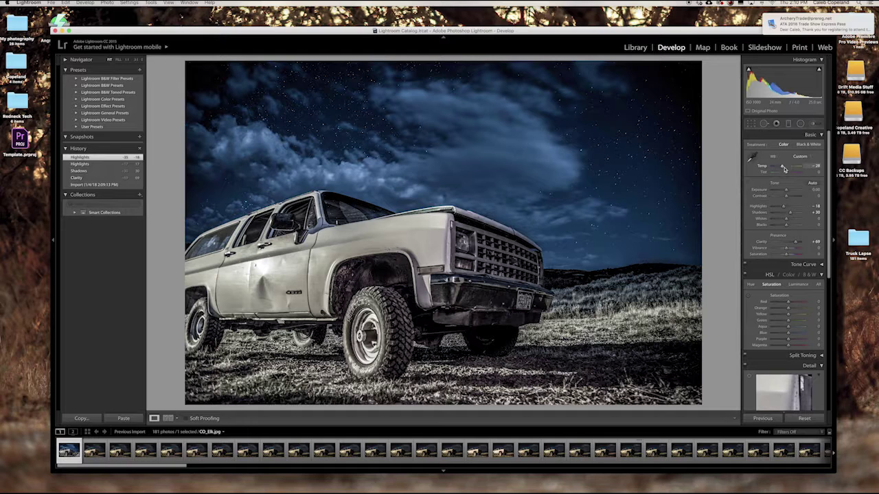
{"action": "mouse_move", "coordinate": [854, 19]}
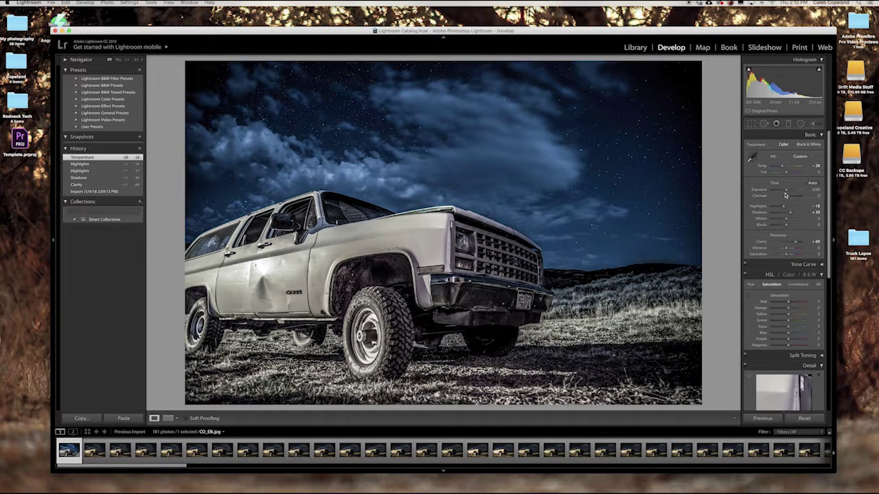
{"action": "left_click_drag", "start_coordinate": [787, 192], "coordinate": [787, 166]}
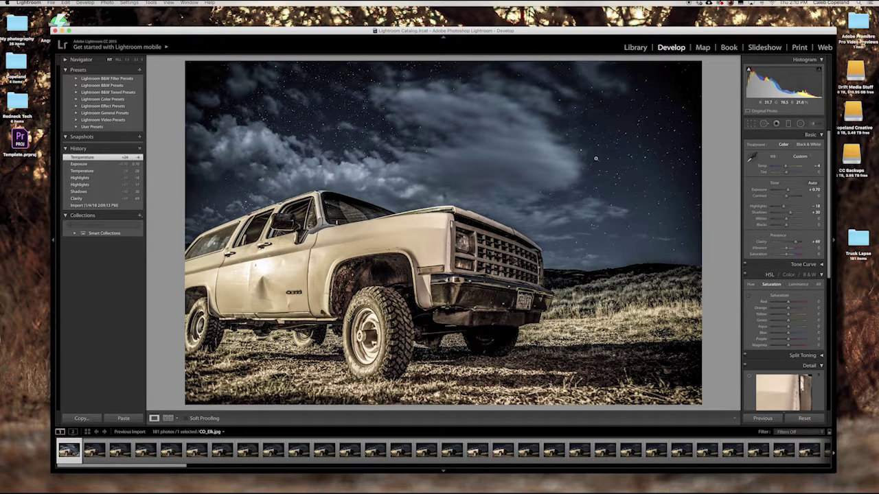
- Darken the edges of the truck photo slightly with a negative post-crop vignette amount
{"action": "scroll", "coordinate": [780, 355], "scroll_direction": "down", "scroll_amount": 10}
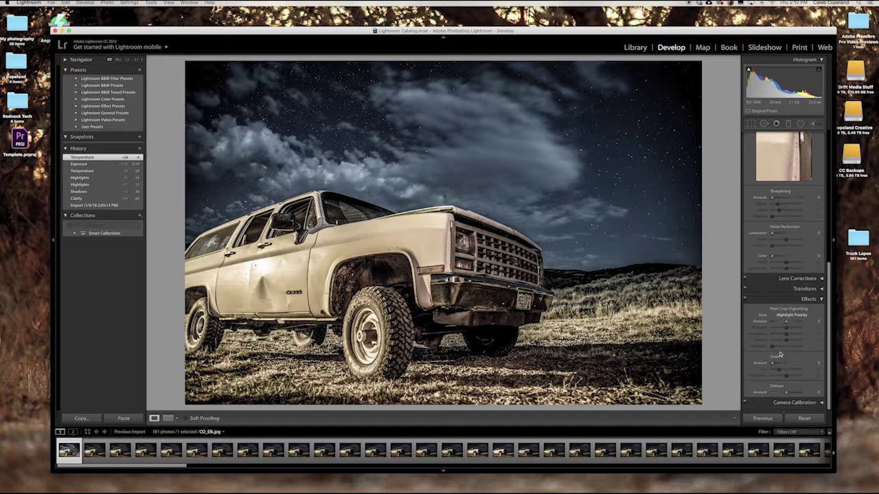
{"action": "left_click_drag", "start_coordinate": [786, 321], "coordinate": [784, 323]}
{"action": "scroll", "coordinate": [783, 288], "scroll_direction": "up", "scroll_amount": 10}
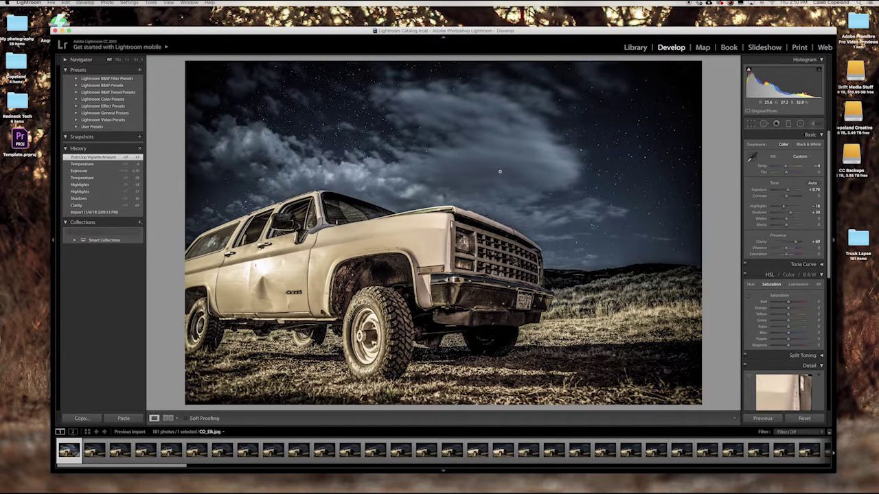
- Select all imported photos in the Library and synchronize every develop setting from the first photo to them
{"action": "left_click", "coordinate": [636, 47]}
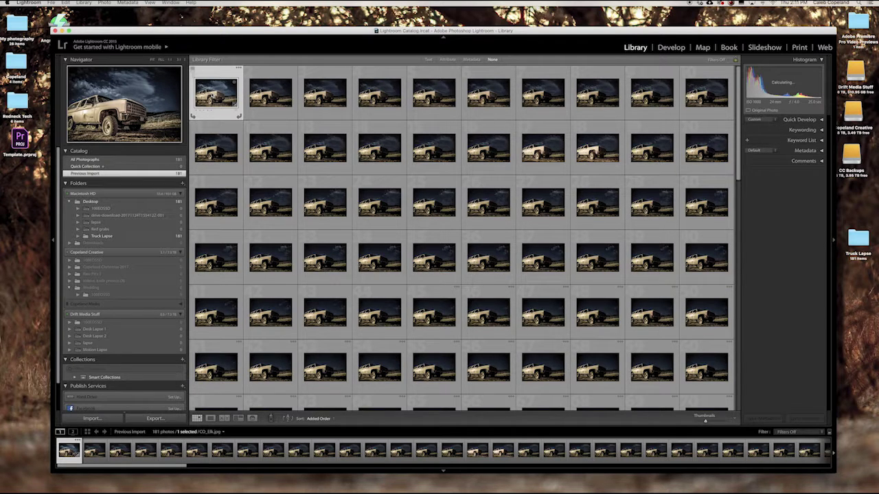
{"action": "key", "text": "super+a"}
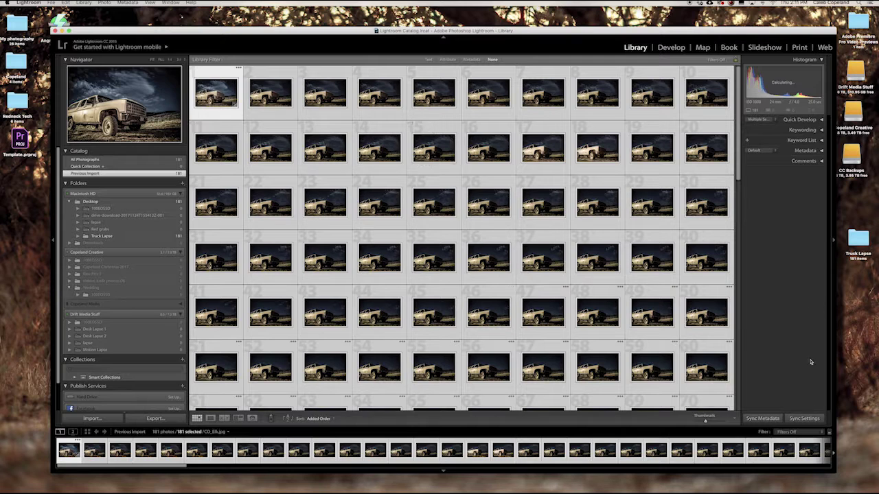
{"action": "left_click", "coordinate": [804, 419]}
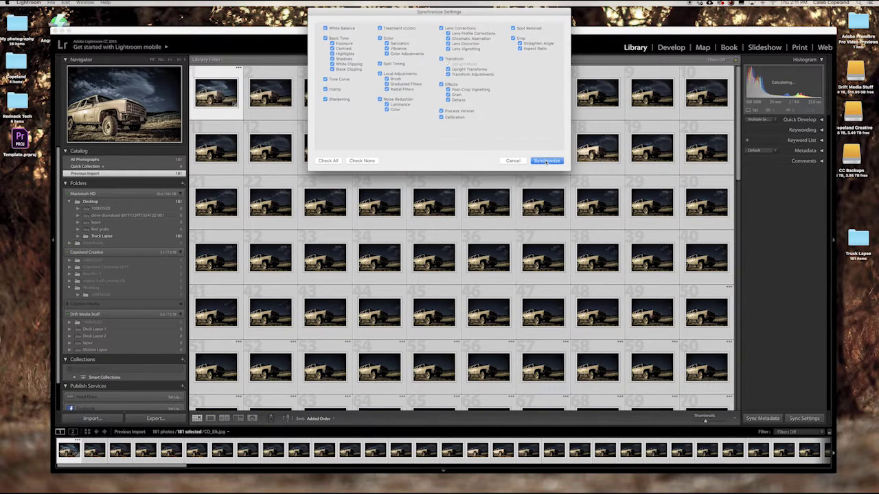
{"action": "left_click", "coordinate": [546, 162]}
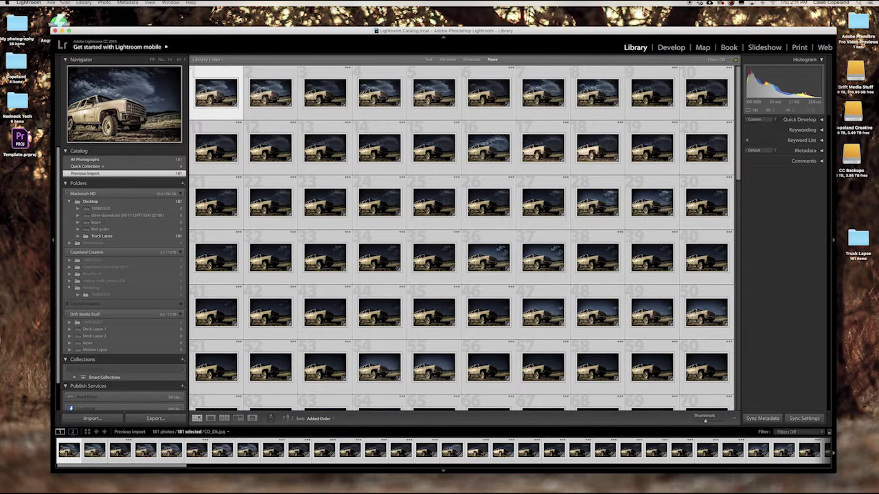
- Export all selected photos to a new desktop folder named "truck lapse 2"
{"action": "left_click", "coordinate": [53, 3]}
{"action": "left_click", "coordinate": [90, 98]}
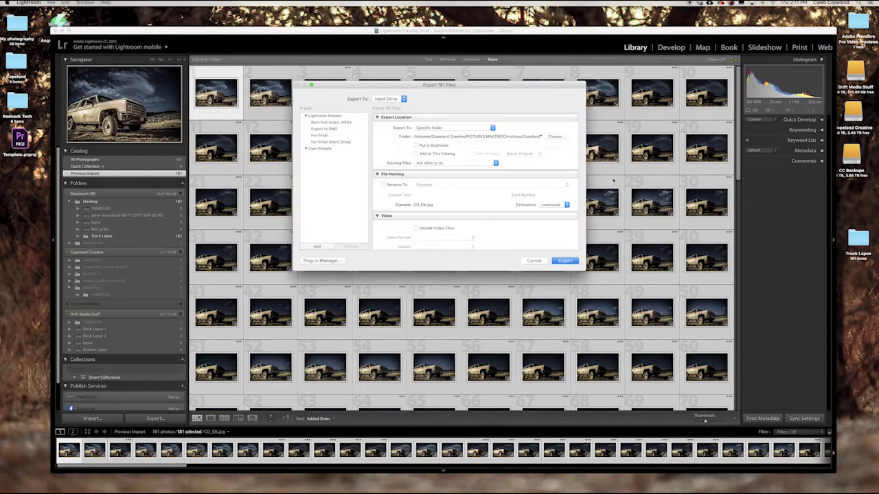
{"action": "left_click", "coordinate": [554, 135]}
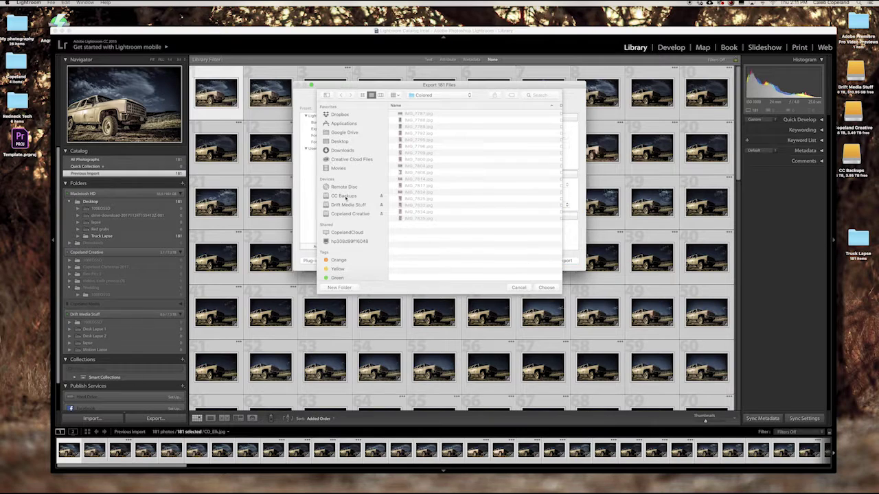
{"action": "left_click", "coordinate": [339, 141]}
{"action": "left_click", "coordinate": [341, 287]}
{"action": "type", "text": "truck lapse 2"}
{"action": "key", "text": "Return"}
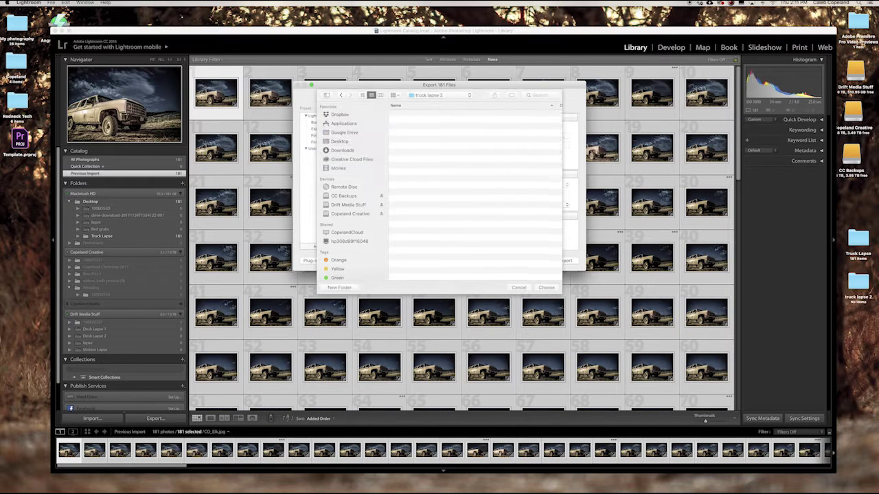
{"action": "left_click", "coordinate": [545, 287]}
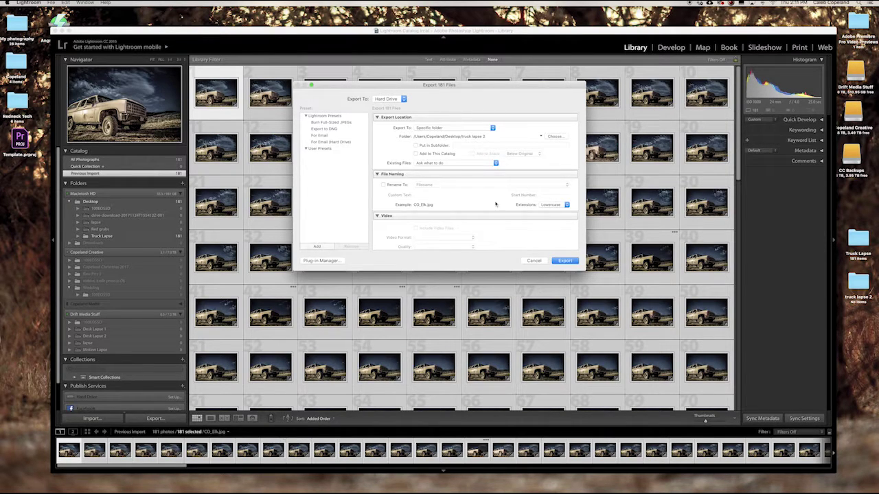
{"action": "left_click", "coordinate": [565, 261]}
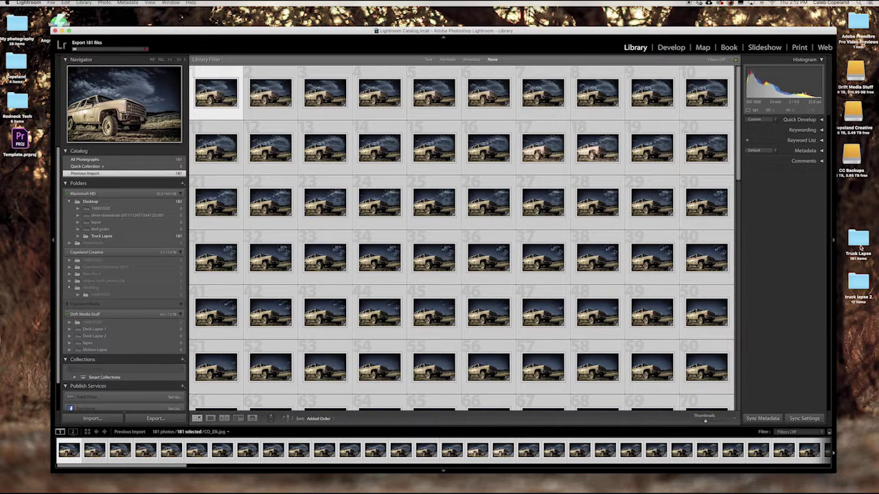
- Quit Lightroom and skip the catalog backup this time
{"action": "left_click", "coordinate": [858, 241]}
{"action": "left_click", "coordinate": [344, 39]}
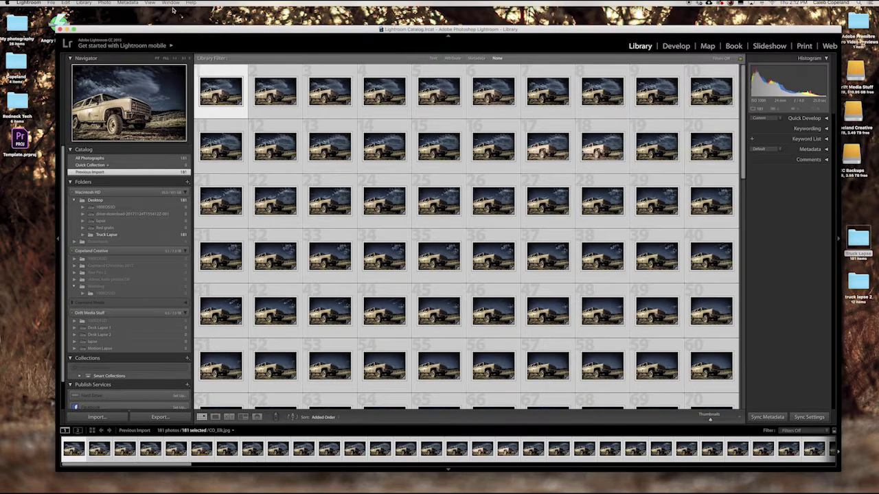
{"action": "left_click", "coordinate": [28, 2]}
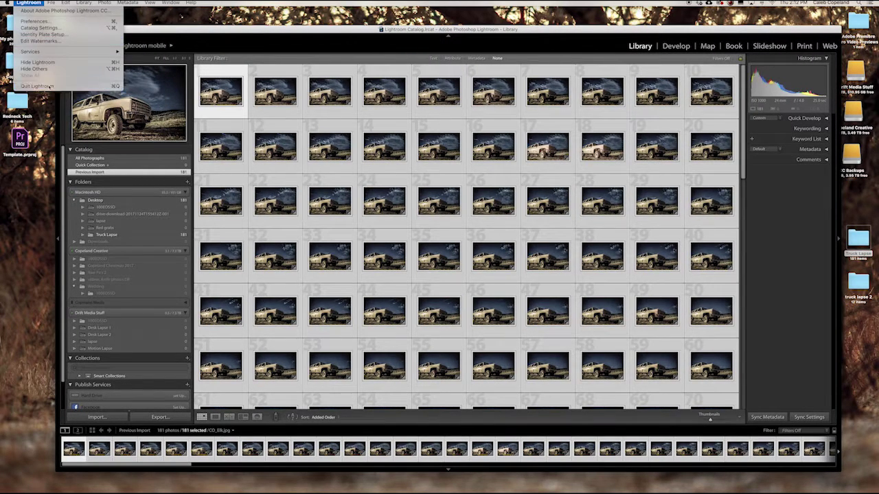
{"action": "left_click", "coordinate": [34, 88]}
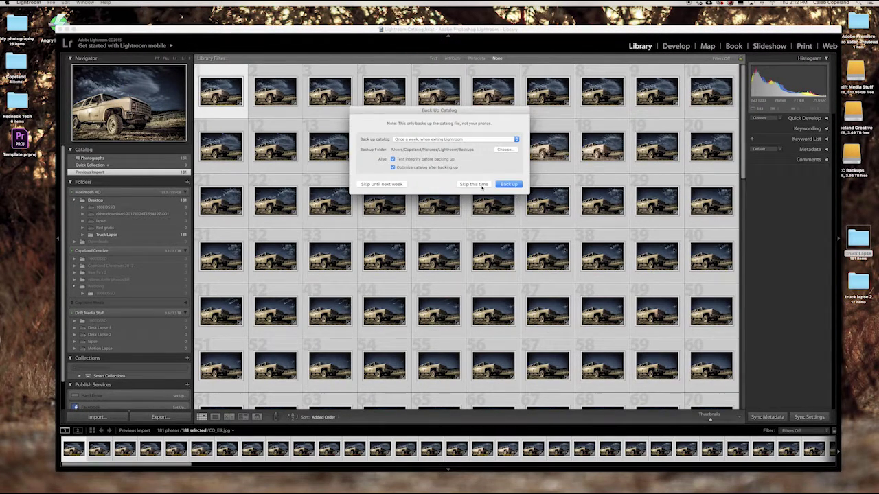
{"action": "left_click", "coordinate": [477, 184]}
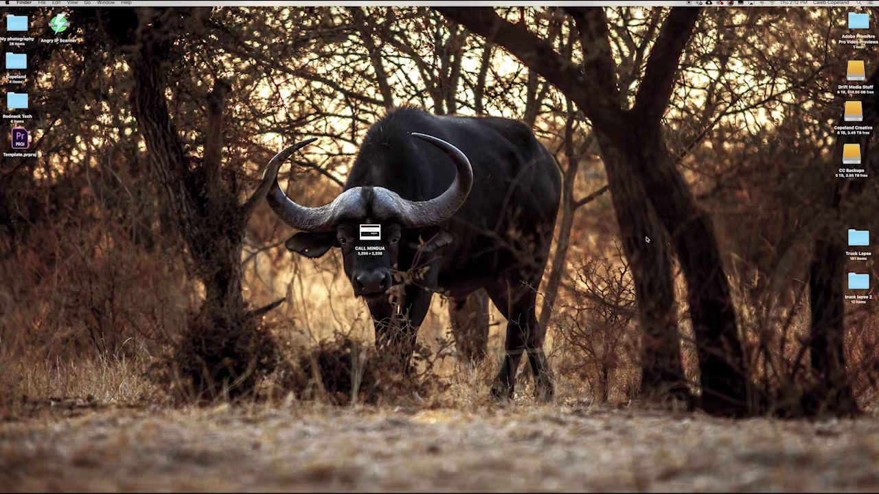
- Move the image file away from the buffalo's face on the desktop and bring up the Dock
{"action": "left_click_drag", "start_coordinate": [370, 233], "coordinate": [82, 274]}
{"action": "mouse_move", "coordinate": [127, 489]}
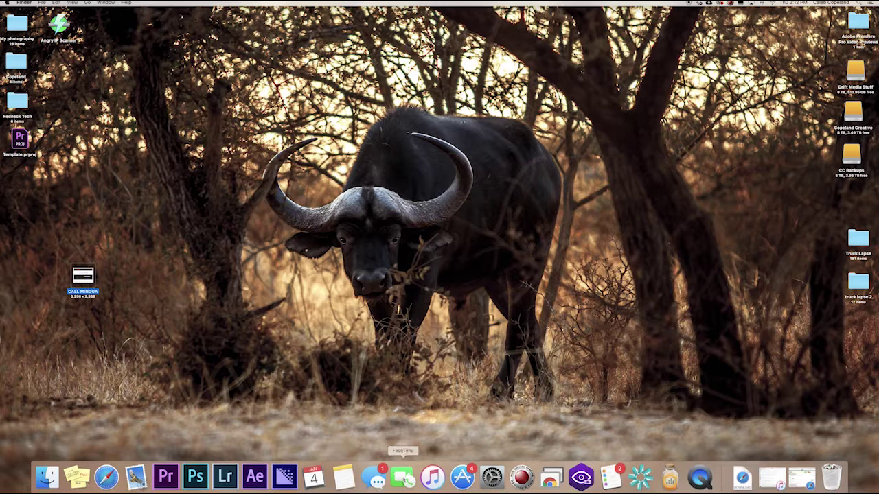
- Open the Template.prproj project in Premiere Pro, arrange it in the Editing workspace, with the playhead at the start of Sequence 01
{"action": "left_click", "coordinate": [19, 140]}
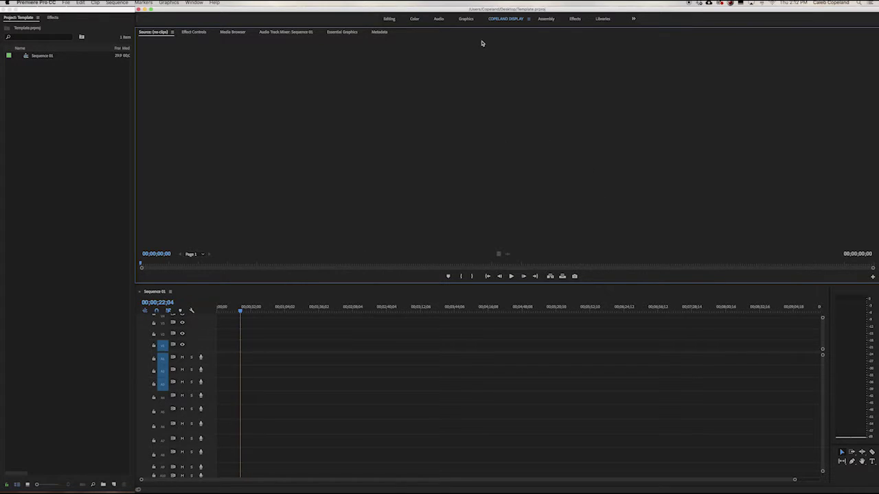
{"action": "left_click", "coordinate": [390, 18]}
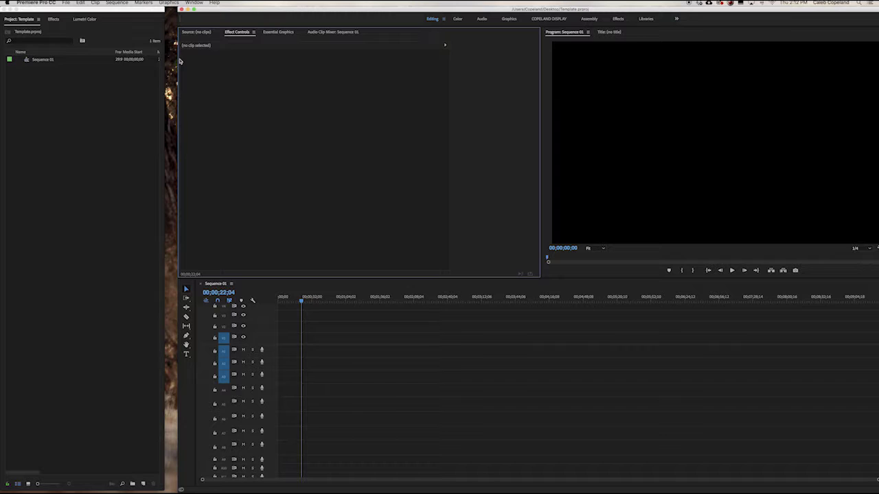
{"action": "left_click_drag", "start_coordinate": [179, 59], "coordinate": [207, 61]}
{"action": "left_click_drag", "start_coordinate": [260, 10], "coordinate": [217, 10]}
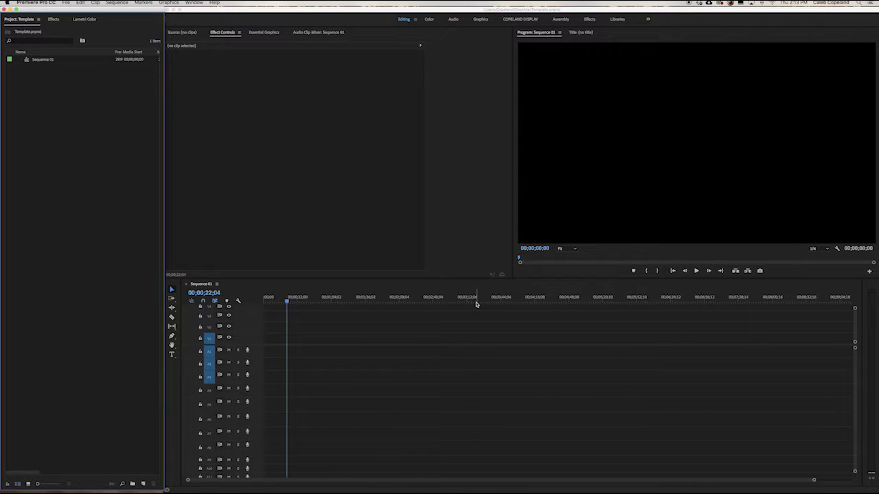
{"action": "left_click_drag", "start_coordinate": [270, 300], "coordinate": [254, 300]}
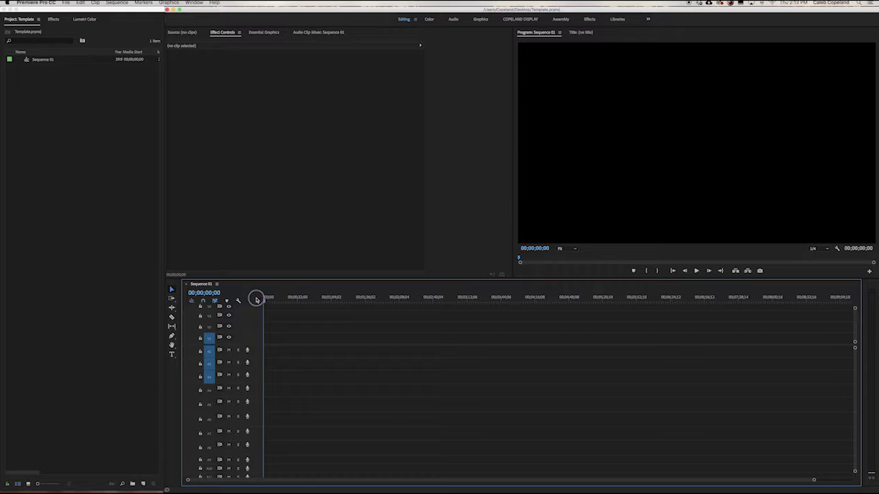
- Import the photos in the desktop folder Truck Lapse as an image sequence, starting from CO_Elk-2.jpg
{"action": "left_click", "coordinate": [99, 181]}
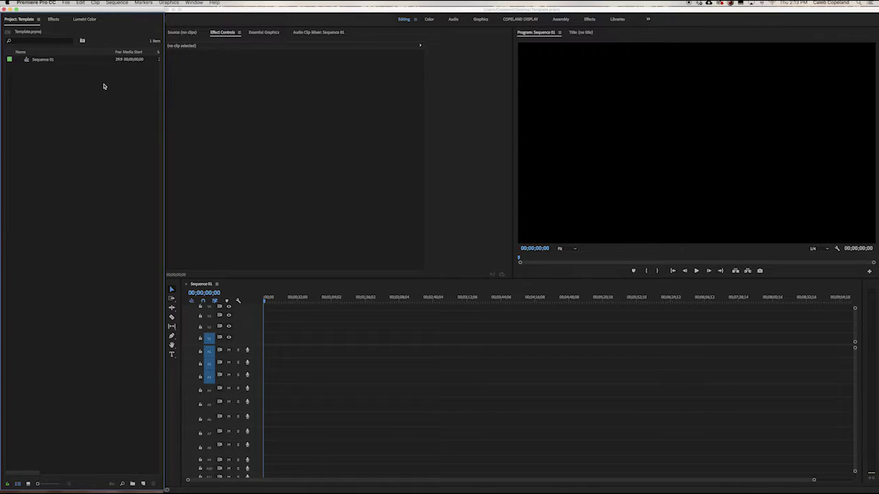
{"action": "left_click", "coordinate": [66, 3]}
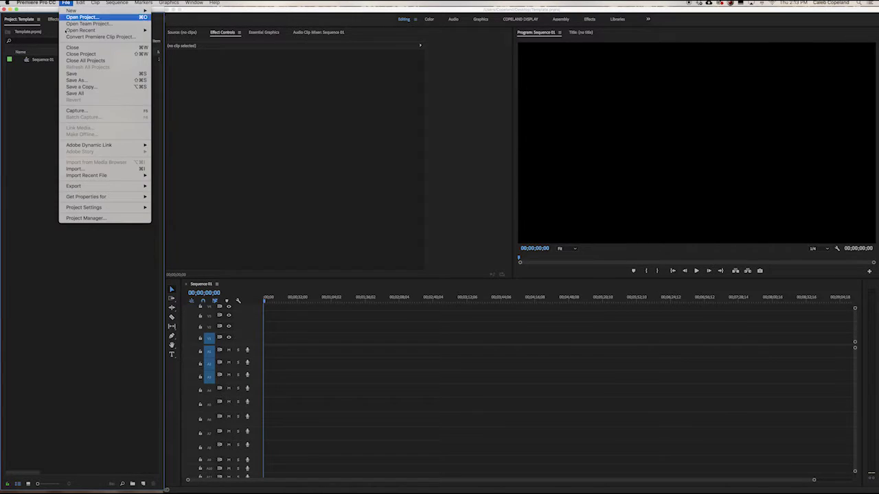
{"action": "left_click", "coordinate": [94, 170]}
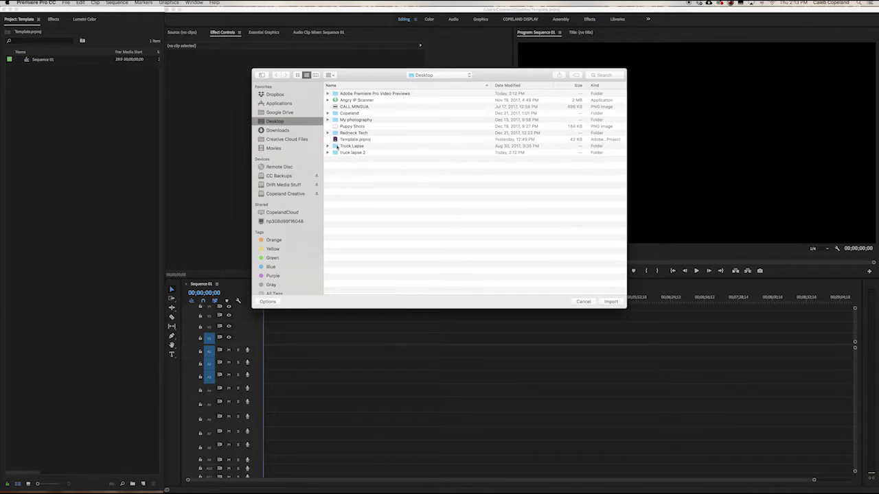
{"action": "double_click", "coordinate": [337, 146]}
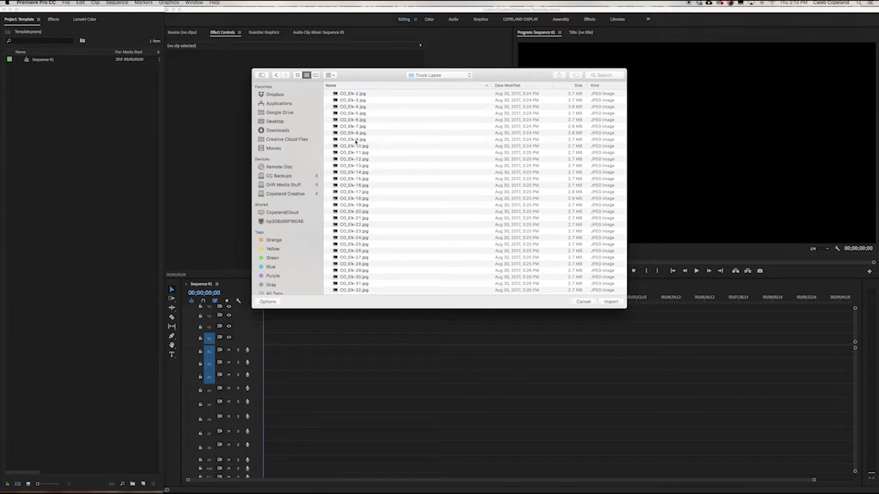
{"action": "left_click", "coordinate": [349, 94]}
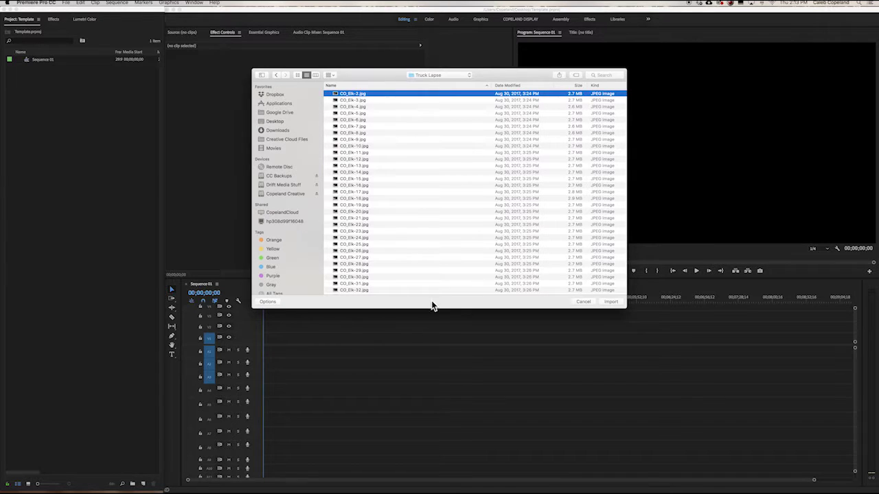
{"action": "left_click", "coordinate": [268, 302]}
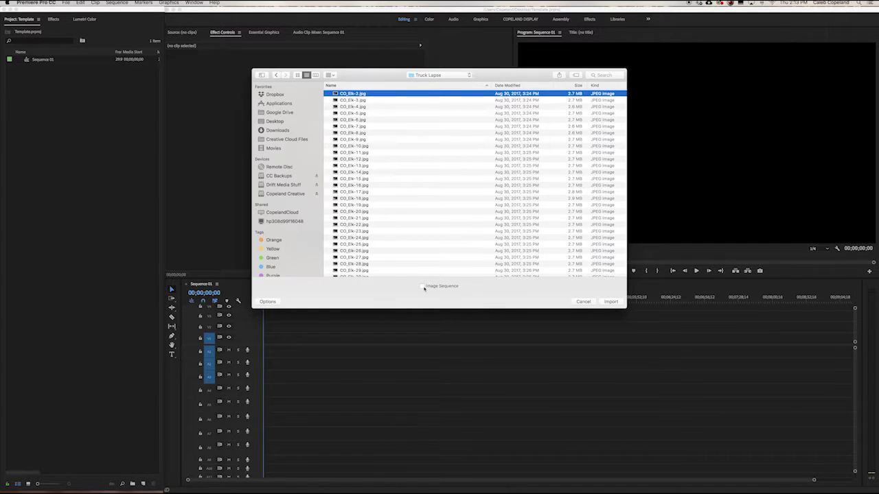
{"action": "left_click", "coordinate": [617, 302]}
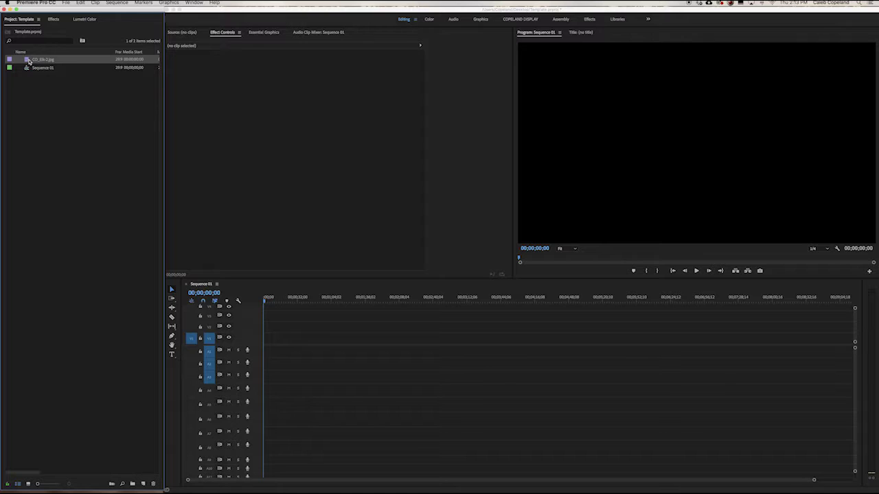
- Place the imported CO_Elk-2.jpg sequence on V1 at the start of Sequence 01, keeping the existing sequence settings
{"action": "left_click_drag", "start_coordinate": [27, 61], "coordinate": [263, 337]}
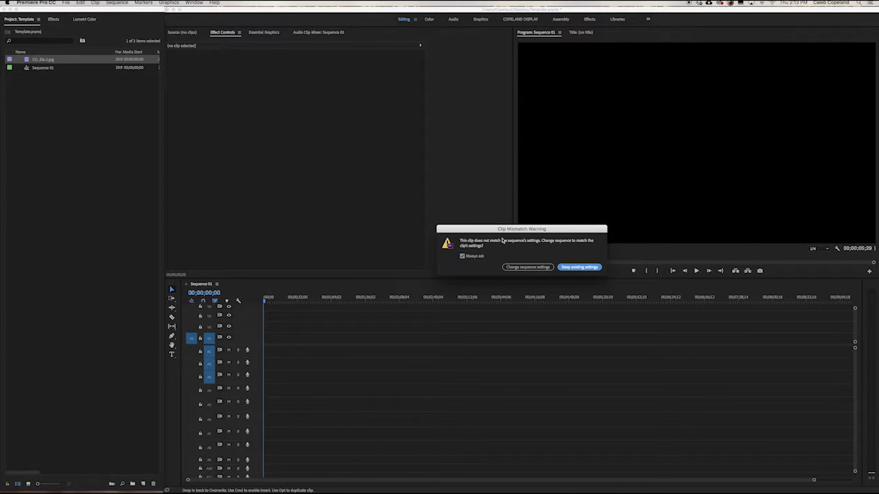
{"action": "left_click", "coordinate": [578, 267]}
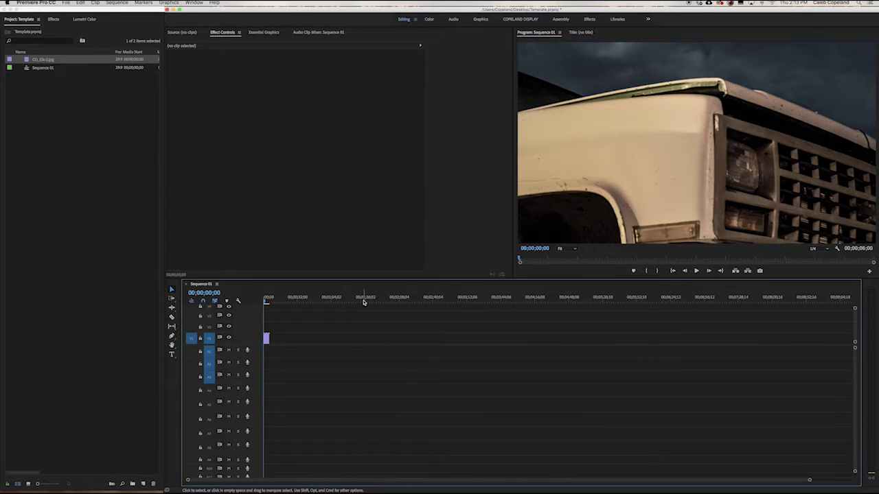
{"action": "key", "text": "equal"}
{"action": "key", "text": "equal"}
{"action": "key", "text": "equal"}
{"action": "key", "text": "equal"}
{"action": "key", "text": "equal"}
{"action": "key", "text": "equal"}
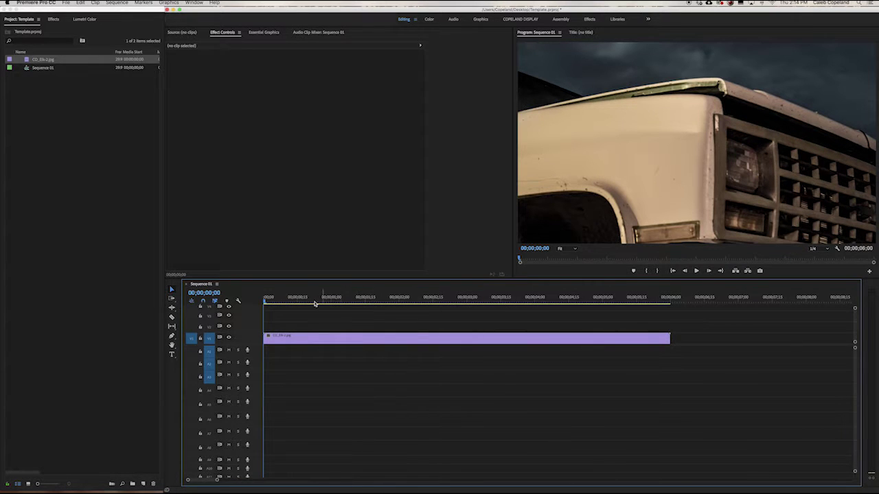
- Scale the truck clip down to 35, then reduce it further to 30
{"action": "left_click_drag", "start_coordinate": [270, 300], "coordinate": [415, 299]}
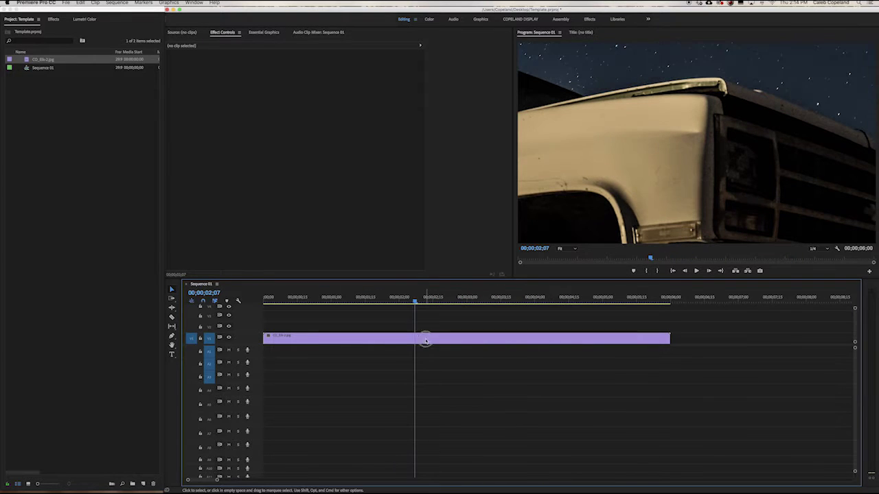
{"action": "left_click", "coordinate": [425, 341]}
{"action": "left_click", "coordinate": [300, 74]}
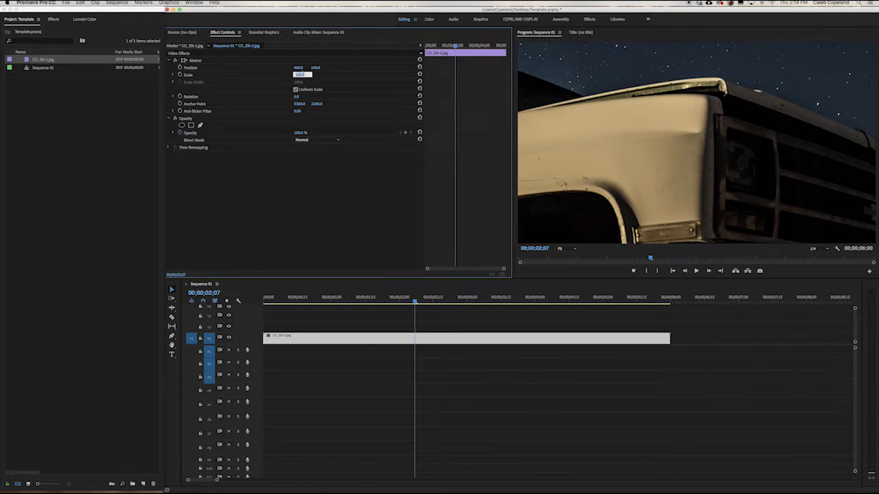
{"action": "type", "text": "35"}
{"action": "key", "text": "Return"}
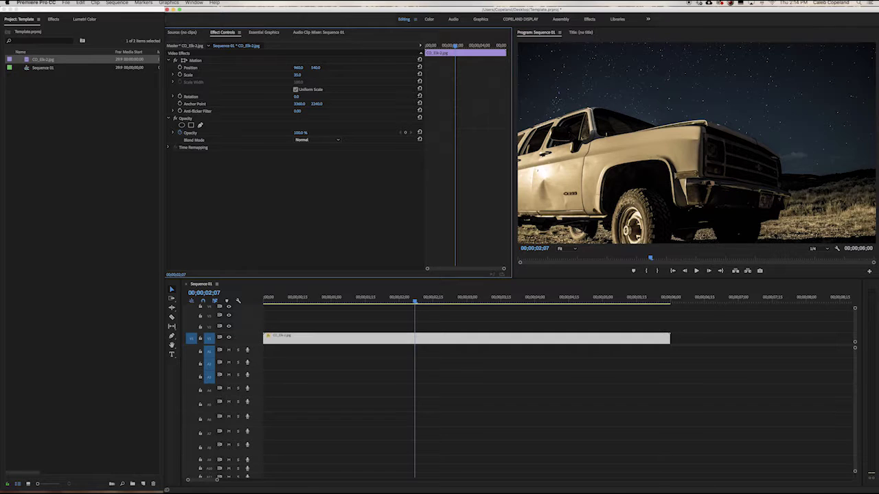
{"action": "left_click", "coordinate": [299, 74]}
{"action": "type", "text": "30"}
{"action": "key", "text": "Return"}
- Try a scale of 25 on the truck clip and undo it
{"action": "left_click", "coordinate": [297, 74]}
{"action": "type", "text": "25"}
{"action": "key", "text": "Return"}
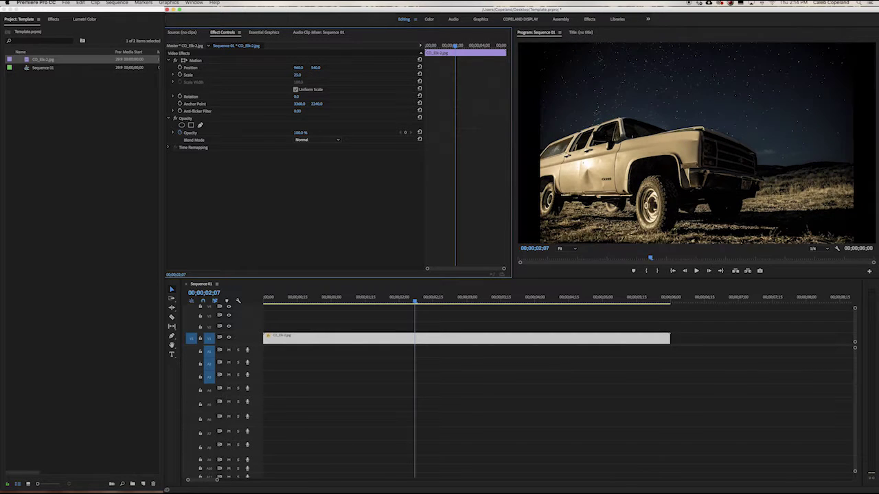
{"action": "key", "text": "super+z"}
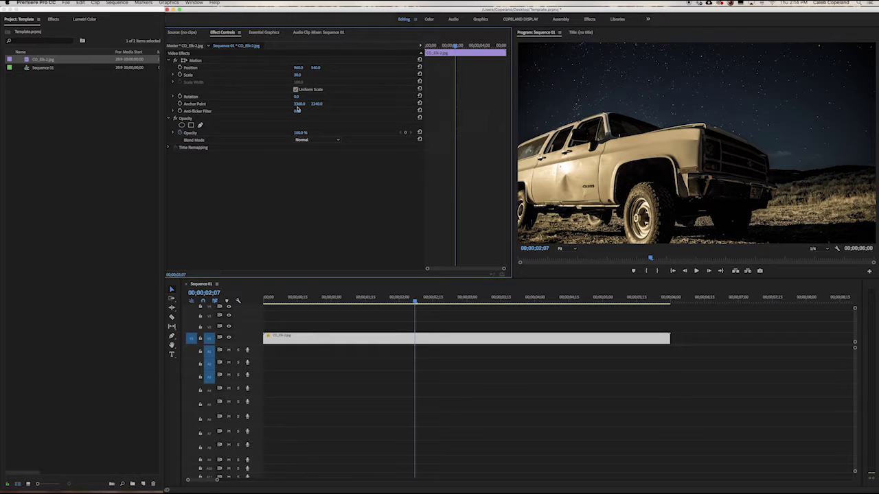
- Scrub through the time-lapse and mark the sequence's out point at the end of the clip, at 00;00;06;00
{"action": "mouse_move", "coordinate": [351, 297]}
{"action": "left_mouse_down"}
{"action": "mouse_move", "coordinate": [265, 295]}
{"action": "mouse_move", "coordinate": [337, 296]}
{"action": "left_mouse_up"}
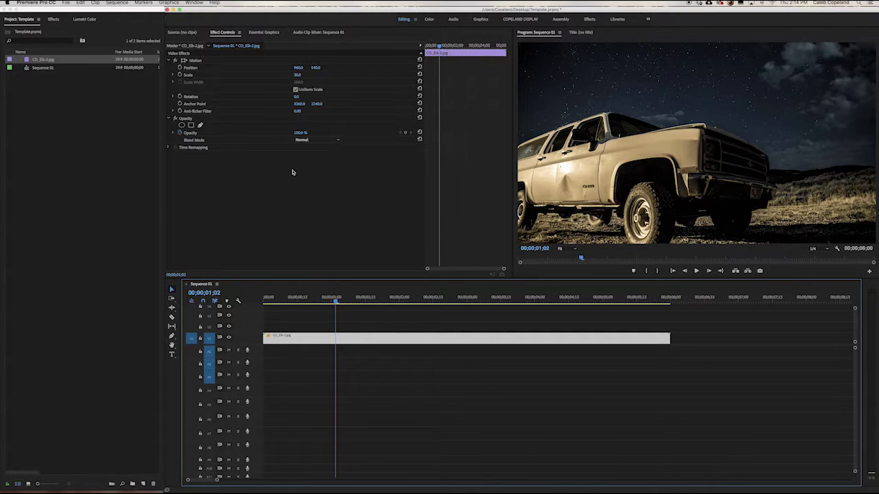
{"action": "left_click_drag", "start_coordinate": [300, 298], "coordinate": [415, 301]}
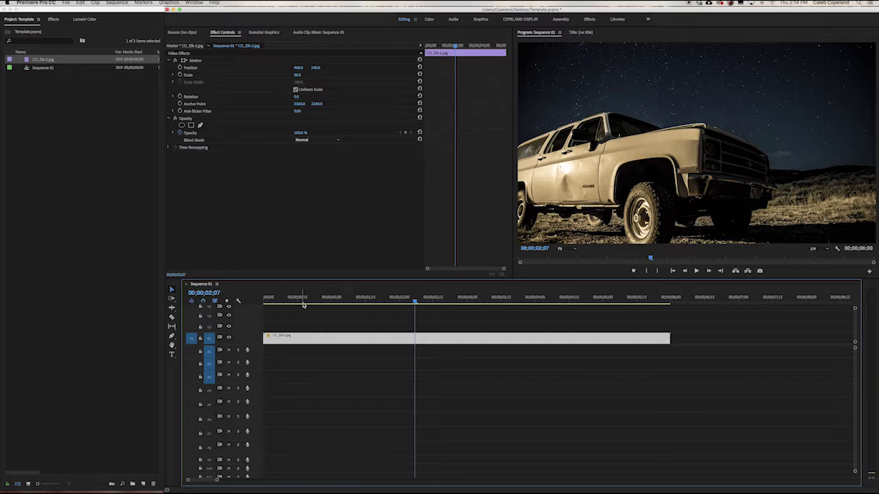
{"action": "left_click_drag", "start_coordinate": [255, 296], "coordinate": [669, 294]}
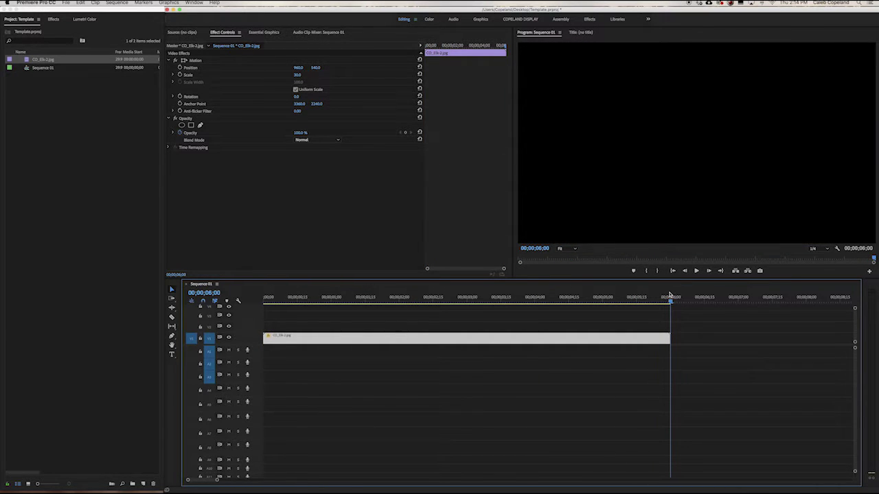
{"action": "key", "text": "o"}
{"action": "key", "text": "minus"}
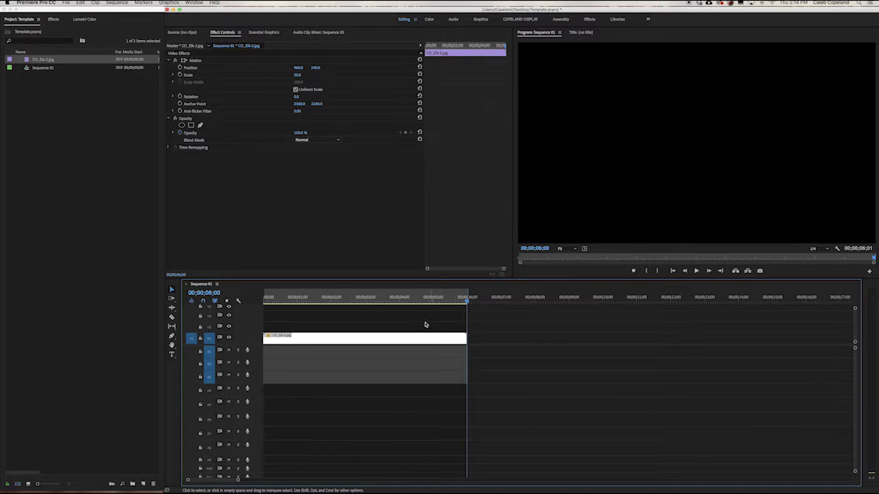
- Play the time-lapse from the start and raise the program monitor's playback resolution to Full
{"action": "key", "text": "Home"}
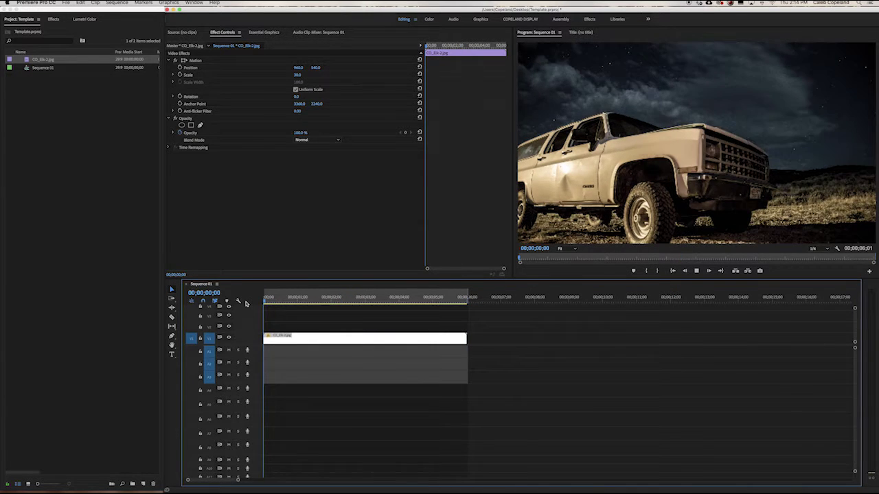
{"action": "key", "text": "space"}
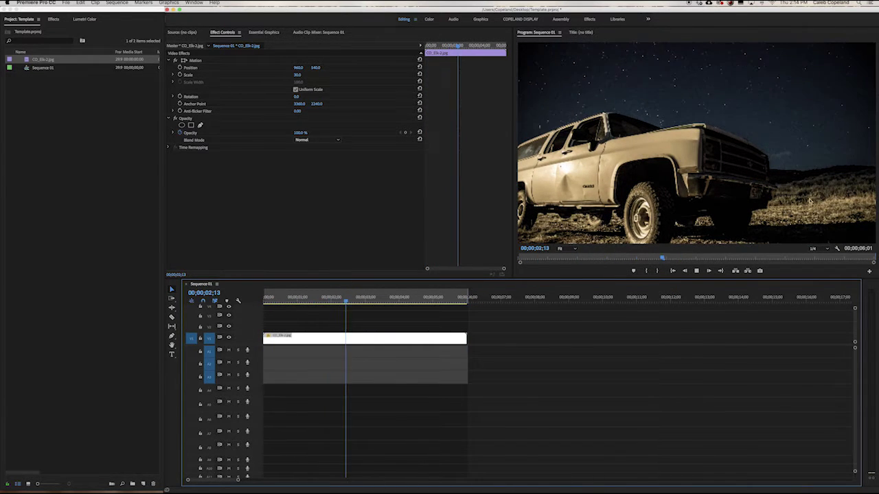
{"action": "left_click", "coordinate": [816, 249]}
{"action": "left_click", "coordinate": [824, 260]}
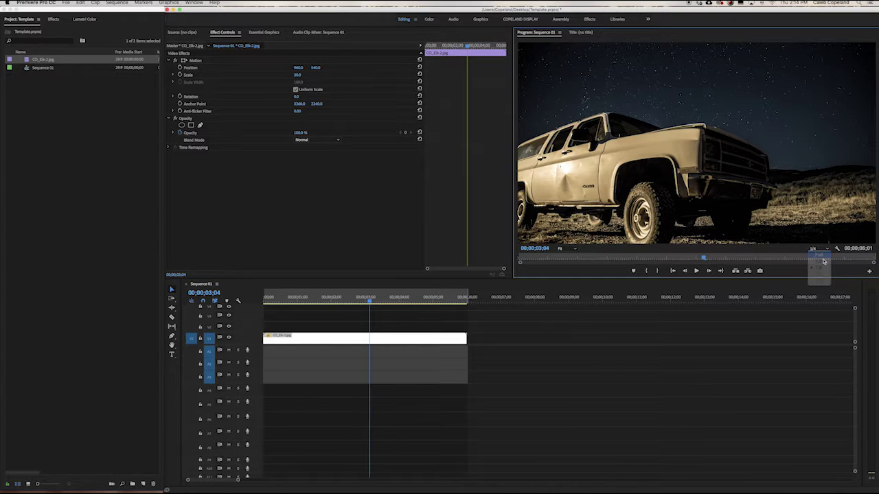
{"action": "left_click", "coordinate": [243, 303]}
{"action": "key", "text": "Home"}
{"action": "key", "text": "space"}
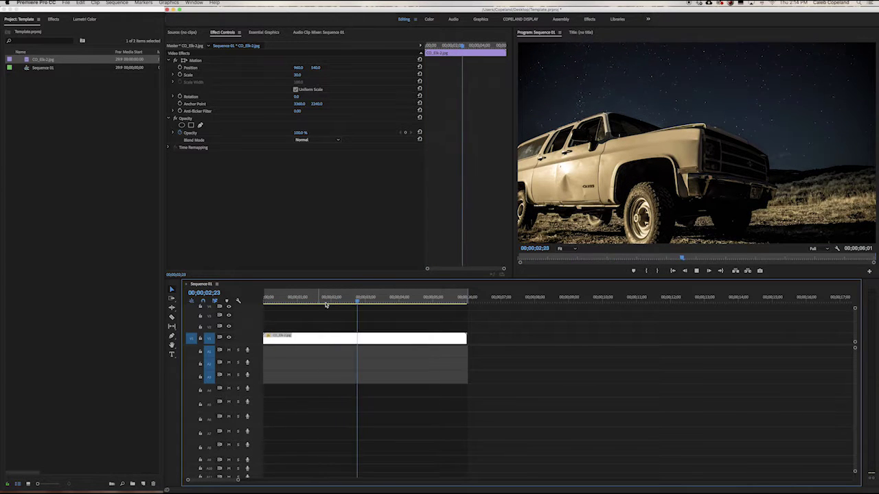
{"action": "key", "text": "space"}
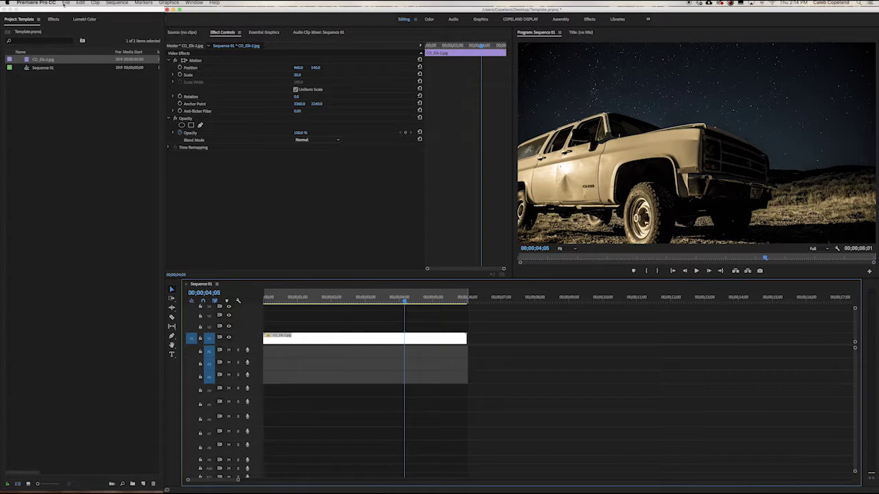
- Export the sequence to the desktop as "CO Truck Lapse" in .mov format, matching the sequence settings
{"action": "left_click", "coordinate": [66, 3]}
{"action": "mouse_move", "coordinate": [103, 186]}
{"action": "left_click", "coordinate": [182, 187]}
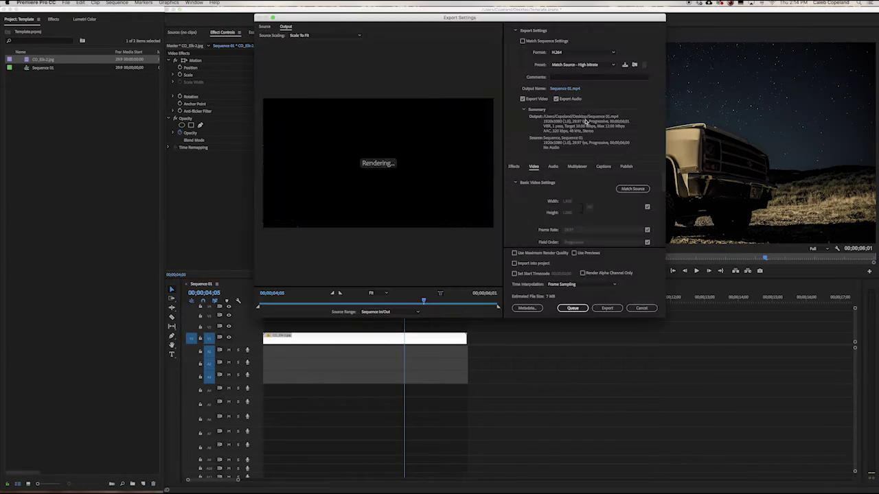
{"action": "left_click", "coordinate": [523, 42]}
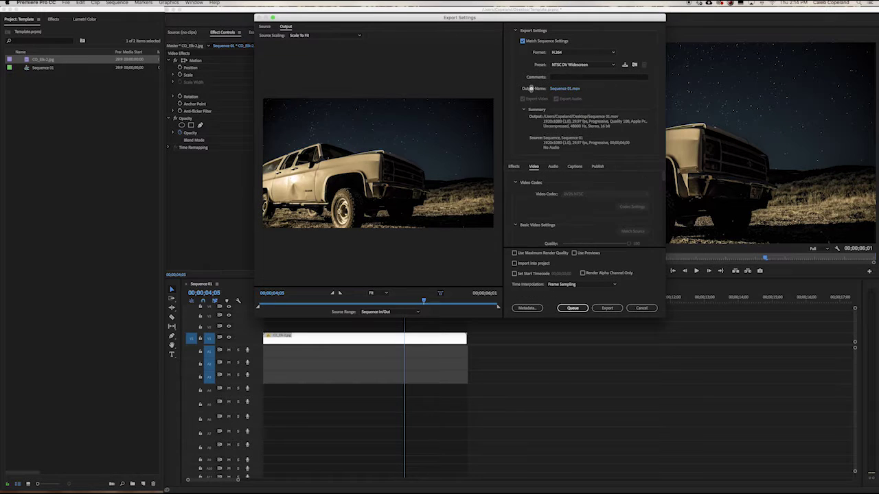
{"action": "left_click", "coordinate": [562, 88]}
{"action": "type", "text": "CO Truck Lapse"}
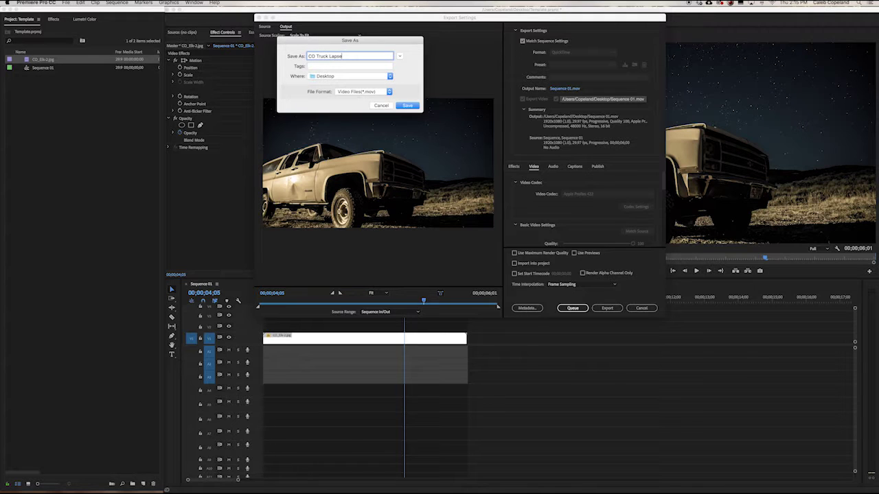
{"action": "key", "text": "Return"}
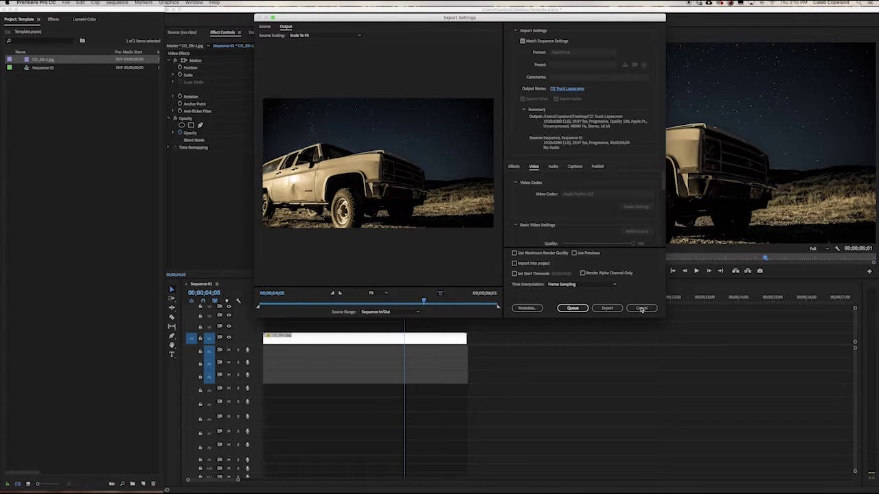
{"action": "left_click", "coordinate": [607, 308]}
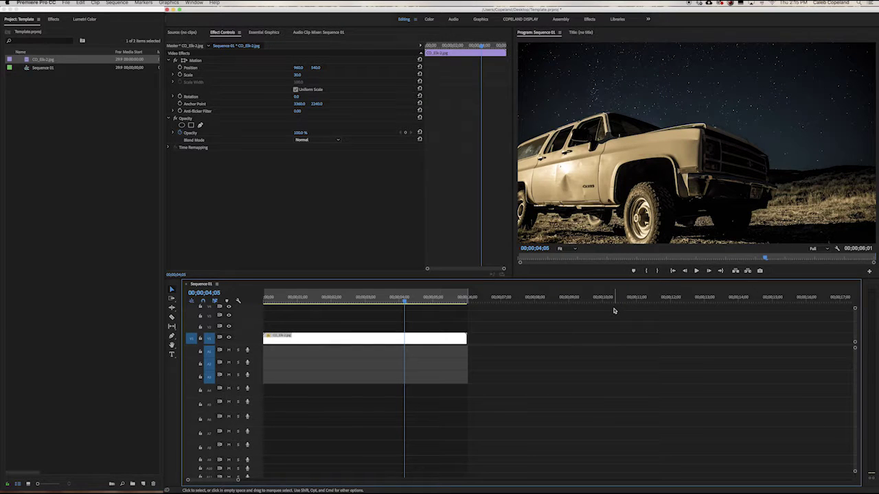
- Hide Premiere Pro and preview the exported CO Truck Lapse.mov on the desktop
{"action": "left_click", "coordinate": [343, 204]}
{"action": "key", "text": "super+h"}
{"action": "left_click", "coordinate": [559, 237]}
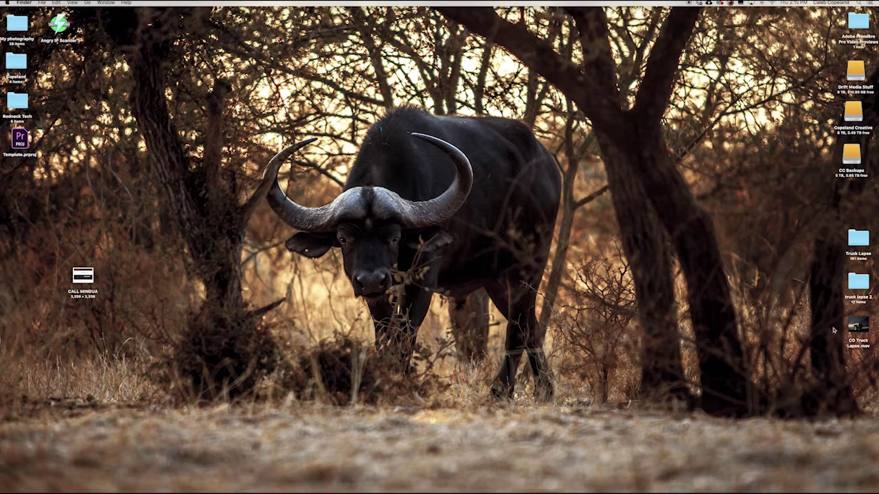
{"action": "left_click", "coordinate": [855, 326]}
{"action": "key", "text": "space"}
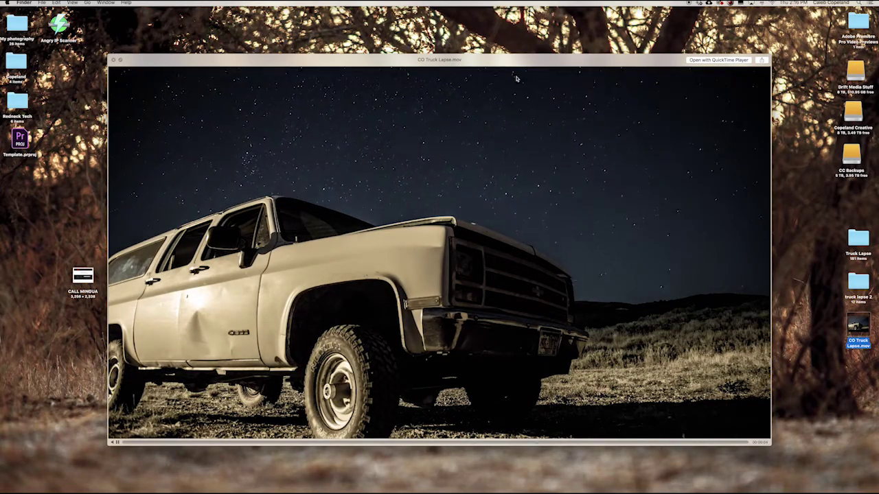
{"action": "key", "text": "space"}
- Move the Truck Lapse and truck lapse 2 folders on the desktop to the Trash
{"action": "left_click_drag", "start_coordinate": [821, 231], "coordinate": [849, 282]}
{"action": "right_click", "coordinate": [852, 281]}
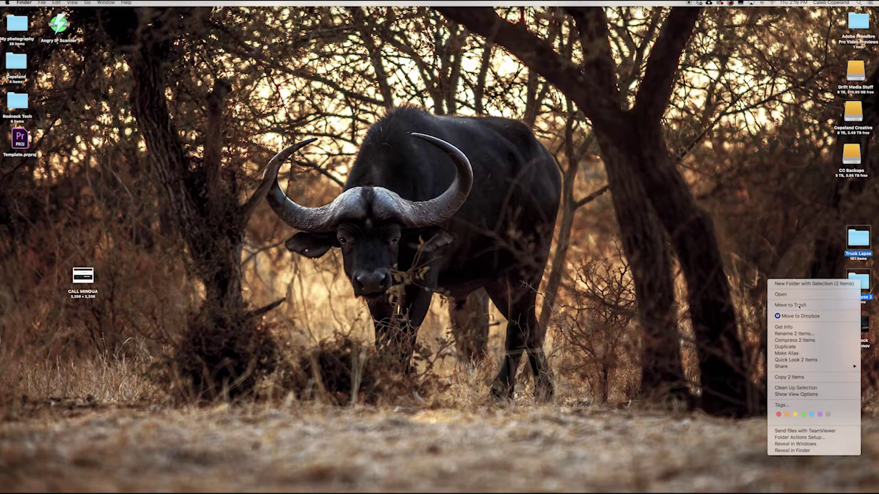
{"action": "left_click", "coordinate": [791, 305]}
- Set CO Truck Lapse.mov apart on the desktop and move the loose image file into the folder directly below My photography
{"action": "left_click_drag", "start_coordinate": [859, 324], "coordinate": [734, 267]}
{"action": "key", "text": "space"}
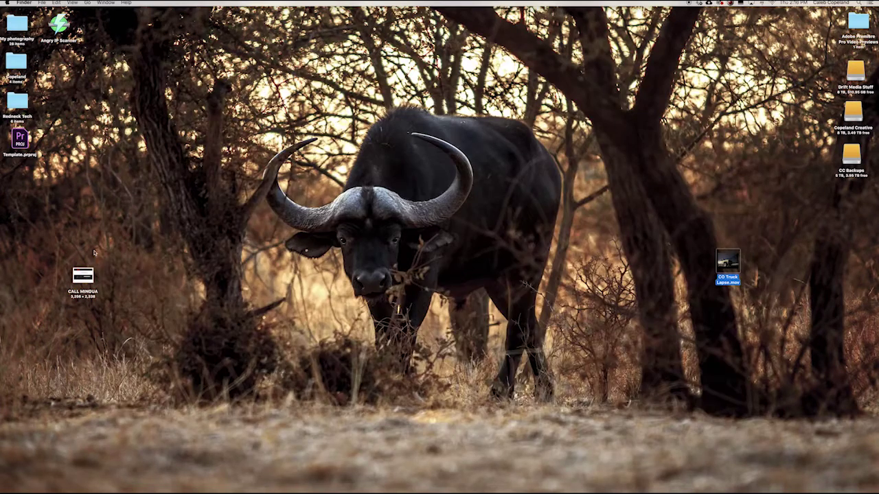
{"action": "left_click_drag", "start_coordinate": [84, 275], "coordinate": [16, 63]}
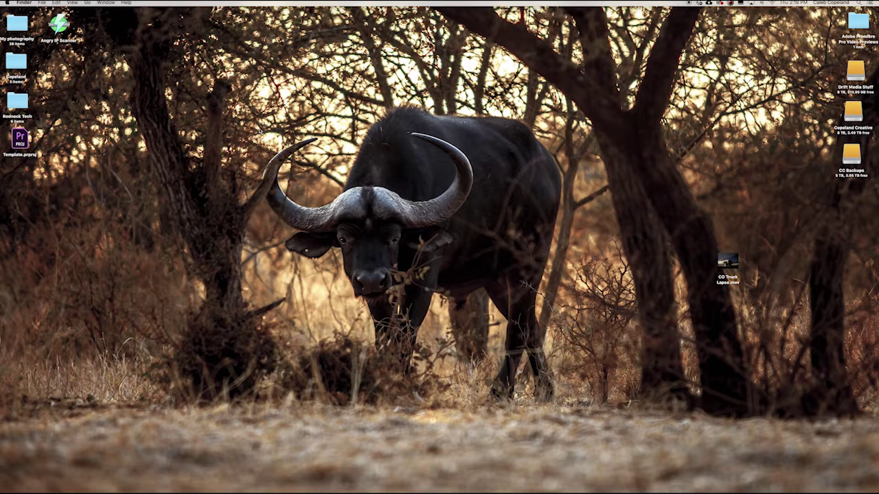